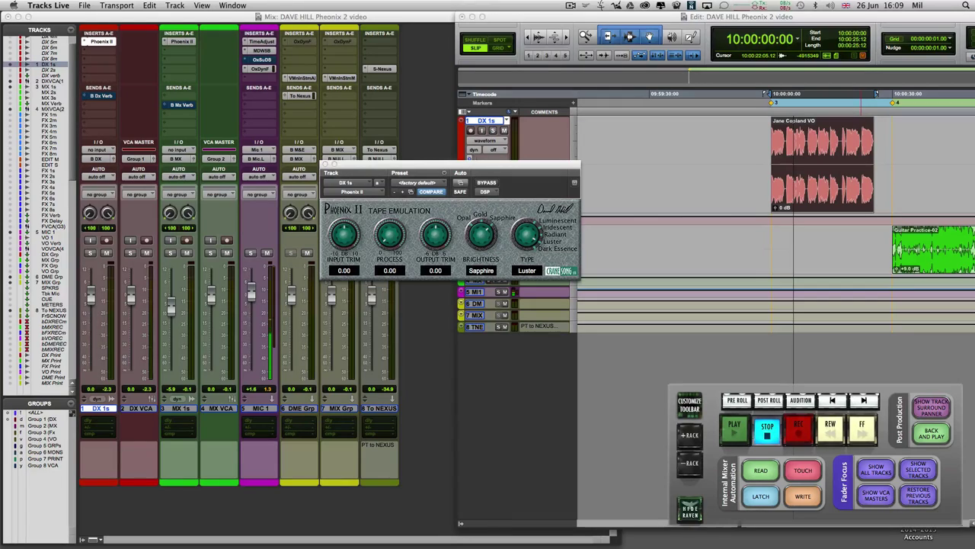
# - Turn Phoenix II brightness from Sapphire to Gold, then bypass and re-enable it to compare
pyautogui.click(431, 167)
pyautogui.moveTo(482, 237); pyautogui.dragTo(482, 234)
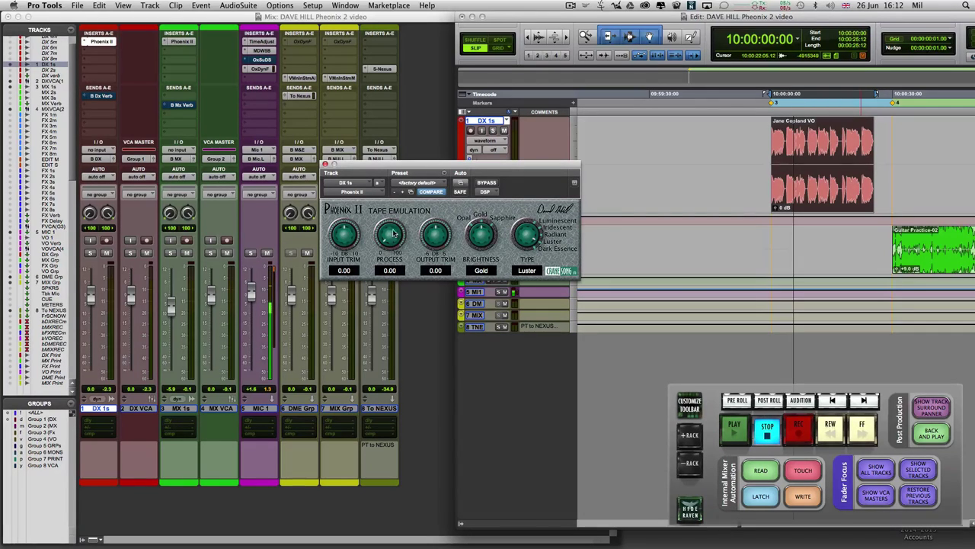
pyautogui.click(487, 184)
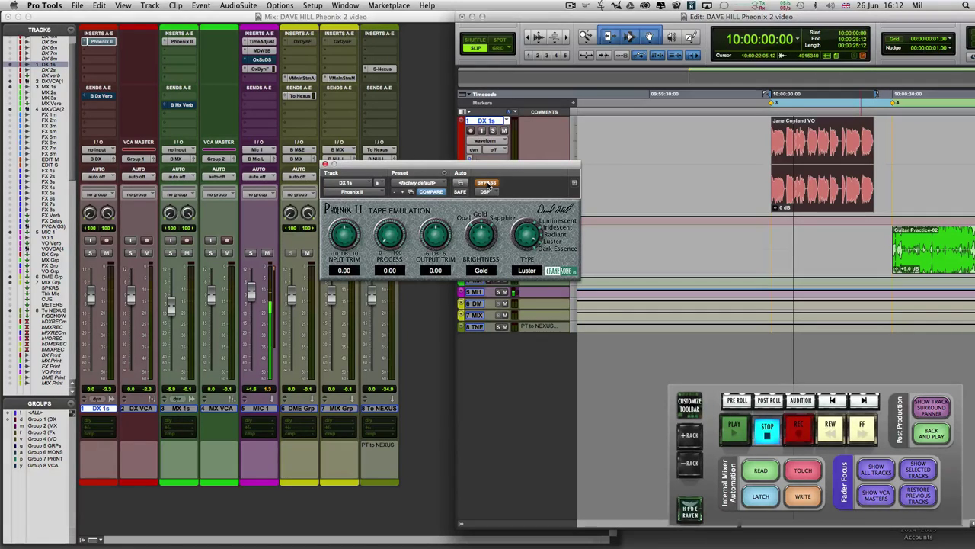
pyautogui.click(487, 184)
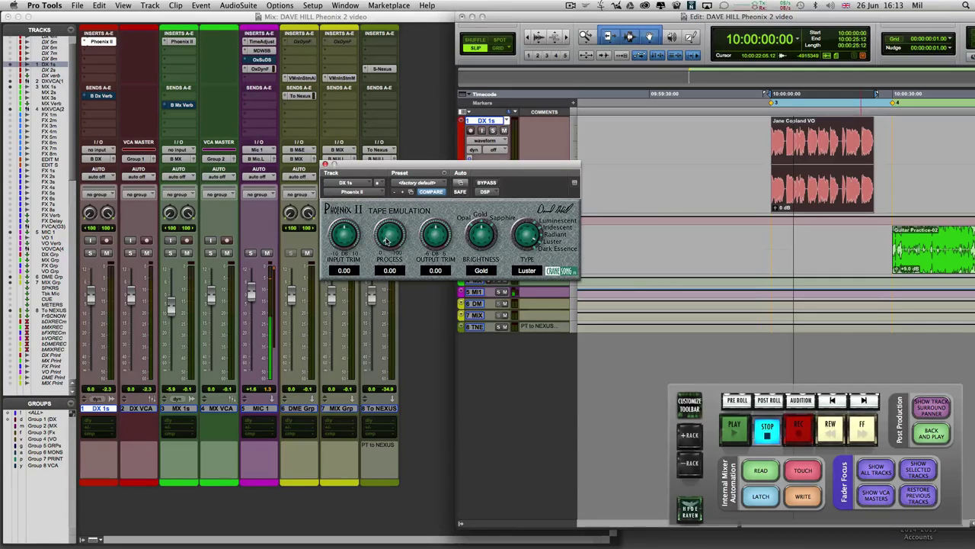
pyautogui.moveTo(387, 240); pyautogui.dragTo(408, 187)
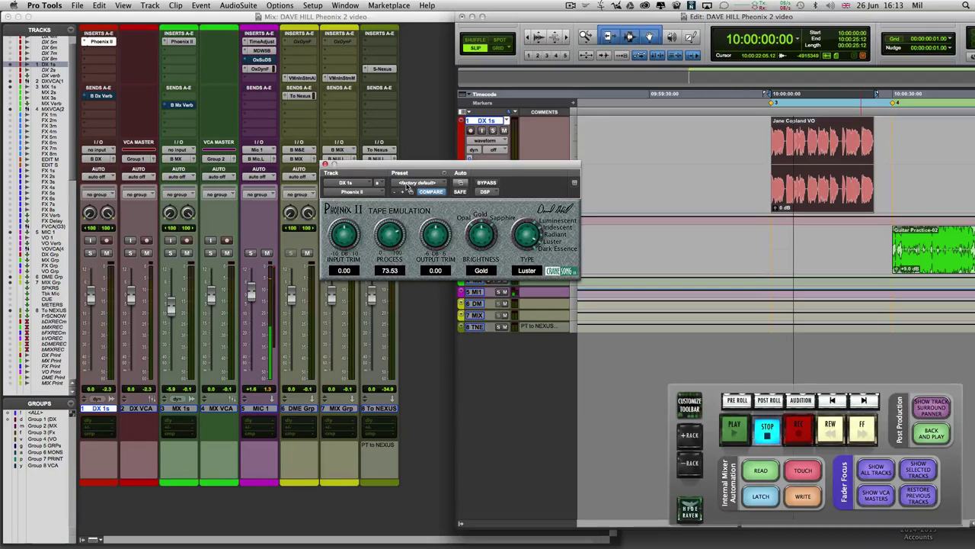
pyautogui.moveTo(390, 227); pyautogui.dragTo(369, 284)
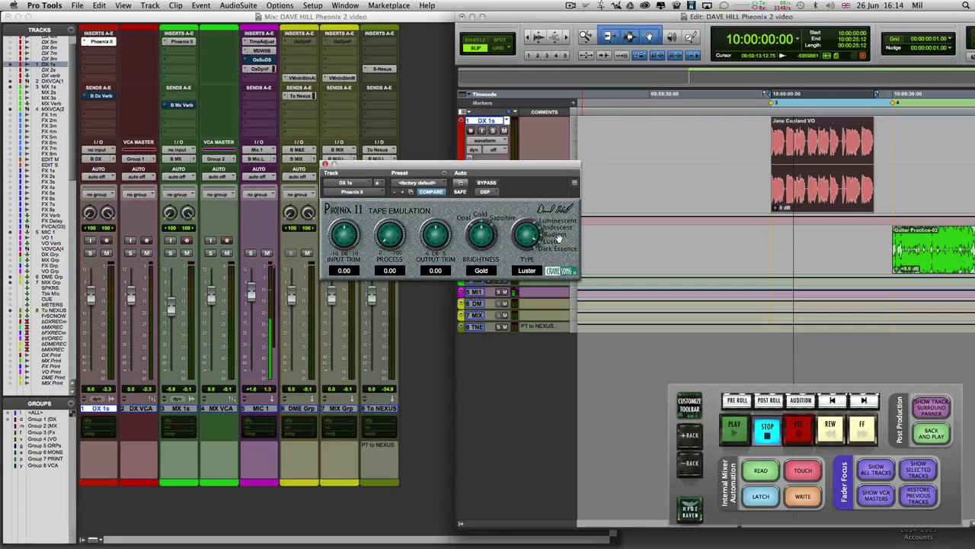
# - Step the Phoenix II tape type from Luster through Iridescent to Luminescent
pyautogui.click(555, 228)
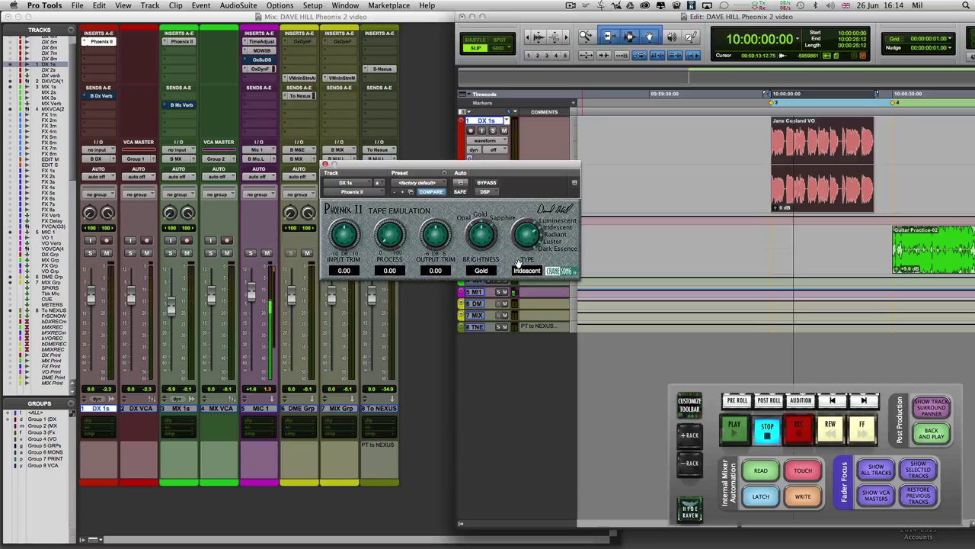
pyautogui.click(519, 263)
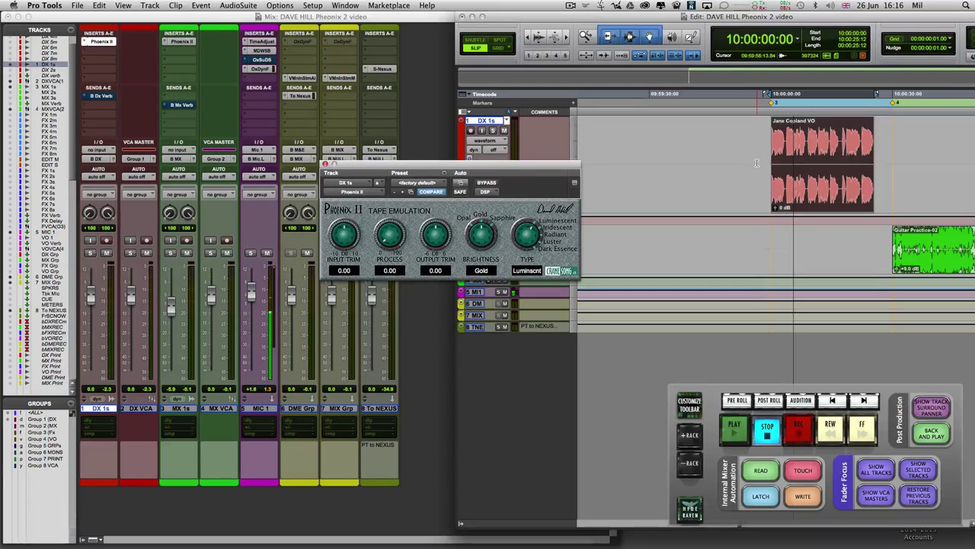
# - Stop playback, select the whole voice-over clip, and focus the Phoenix II window
pyautogui.press('space')
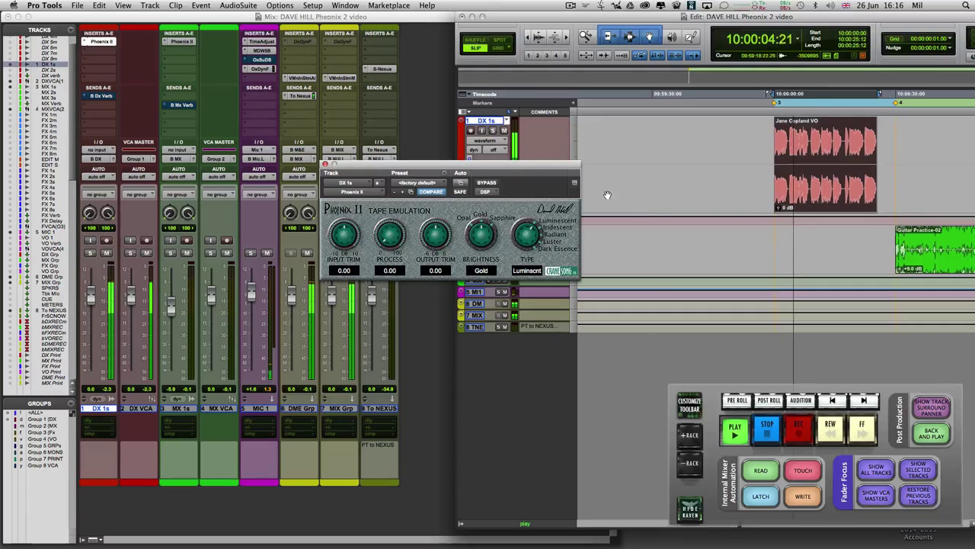
pyautogui.click(695, 184)
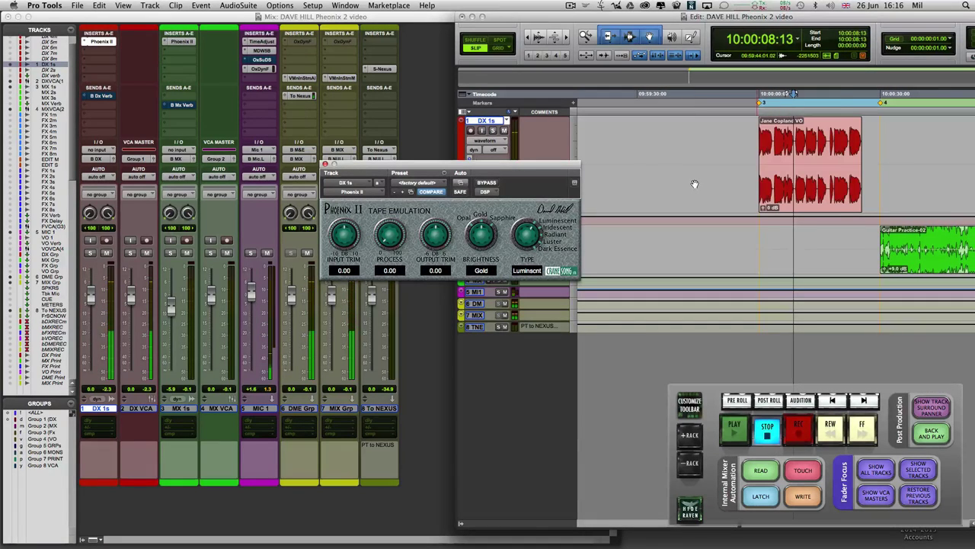
pyautogui.click(833, 206)
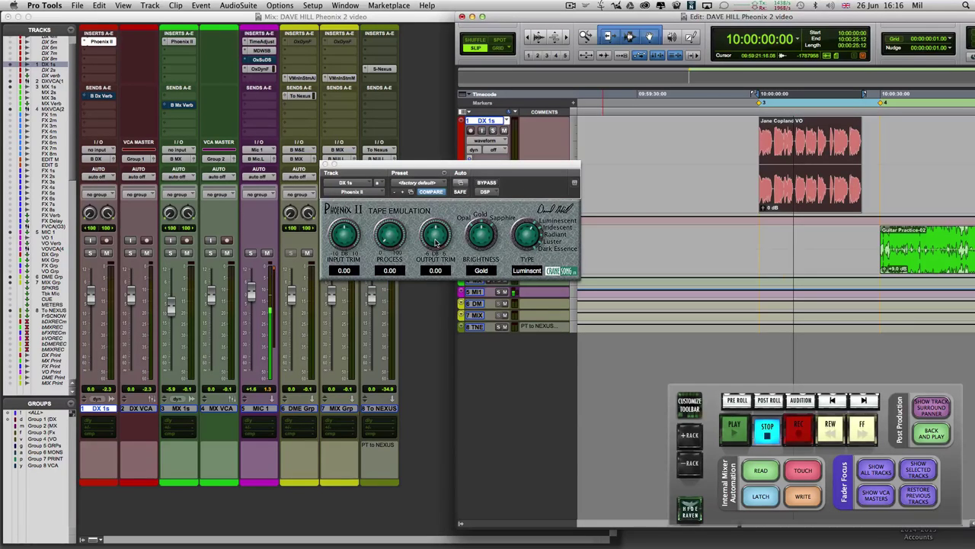
pyautogui.click(527, 234)
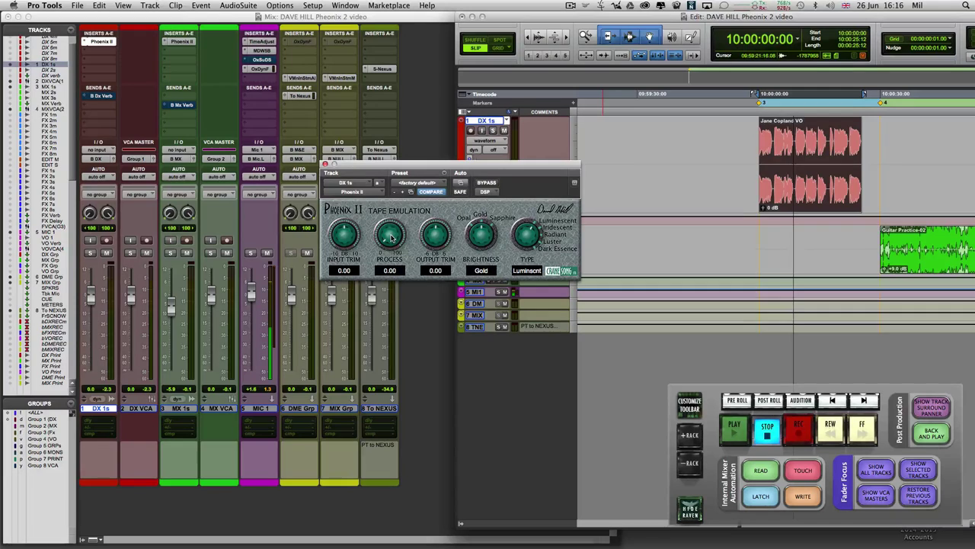
# - Raise Process to 96.44 during playback, then switch Brightness from Gold to Opal
pyautogui.press('space')
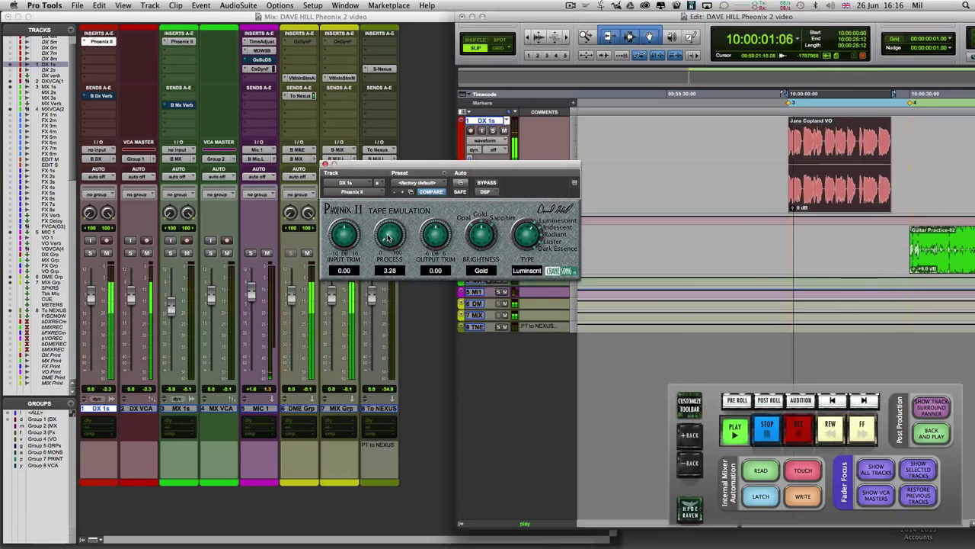
pyautogui.moveTo(389, 231); pyautogui.dragTo(420, 176)
pyautogui.press('space')
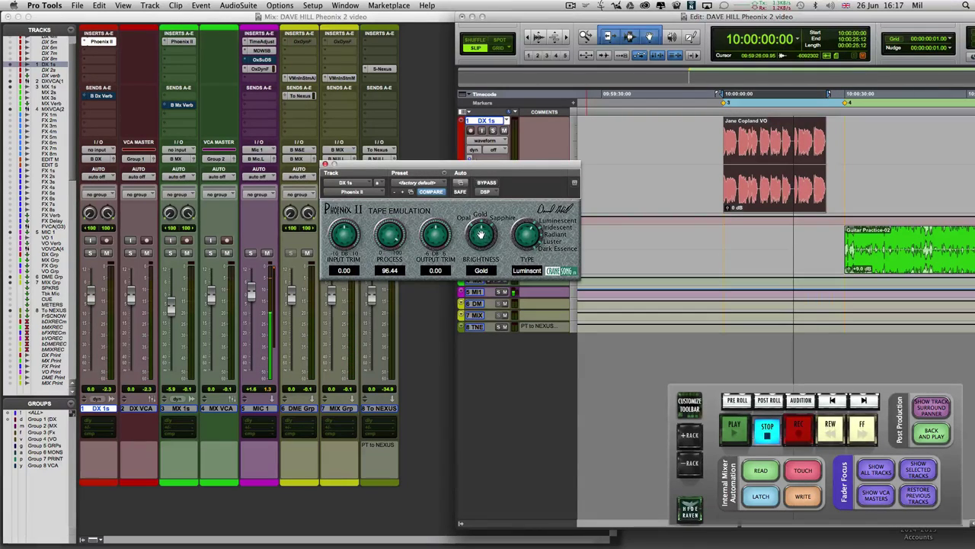
pyautogui.moveTo(480, 232); pyautogui.dragTo(477, 234)
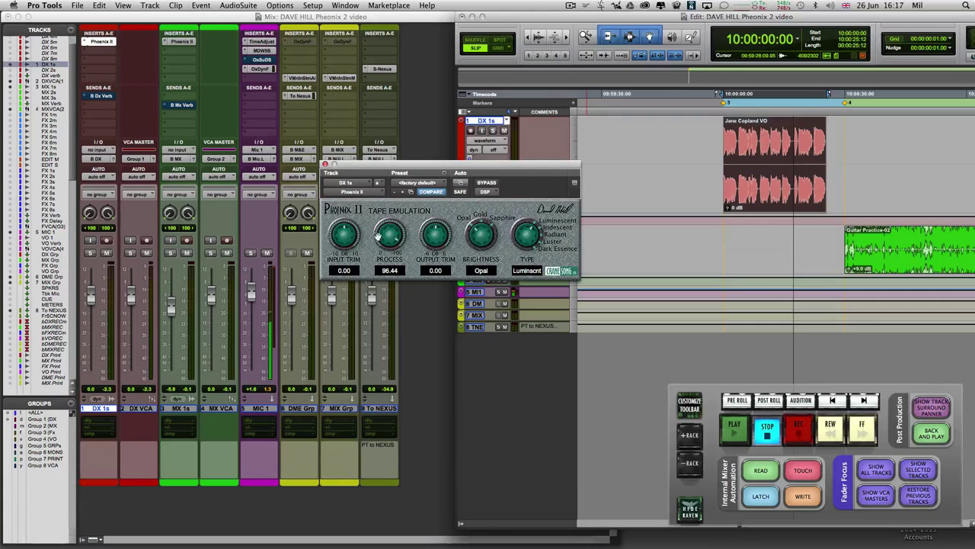
# - Play the clip while turning Brightness to Sapphire, then stop back at the start
pyautogui.press('space')
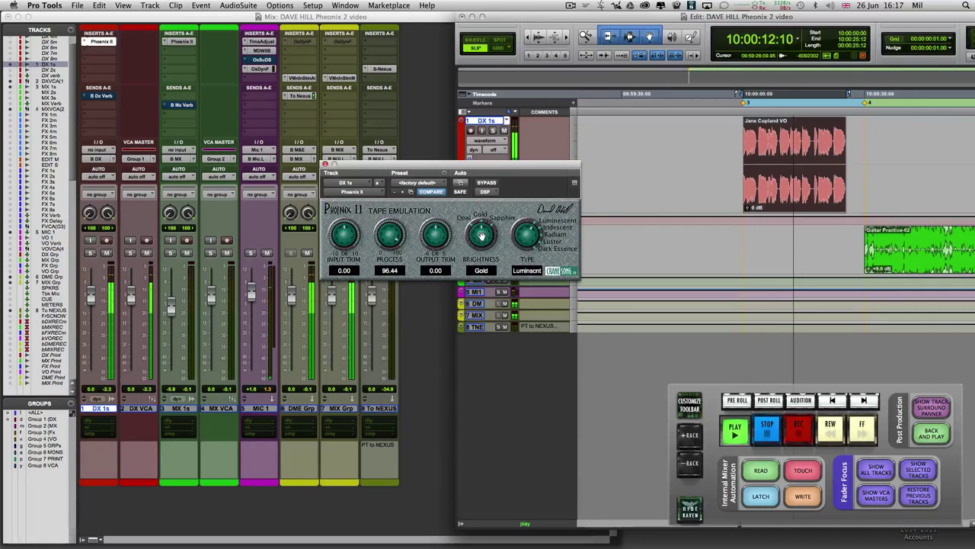
pyautogui.moveTo(482, 236); pyautogui.dragTo(506, 211)
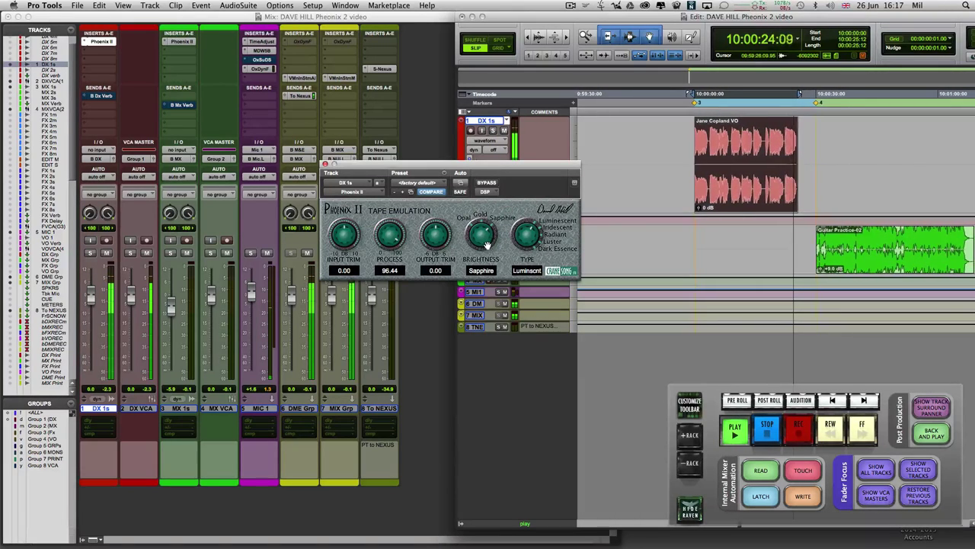
pyautogui.press('space')
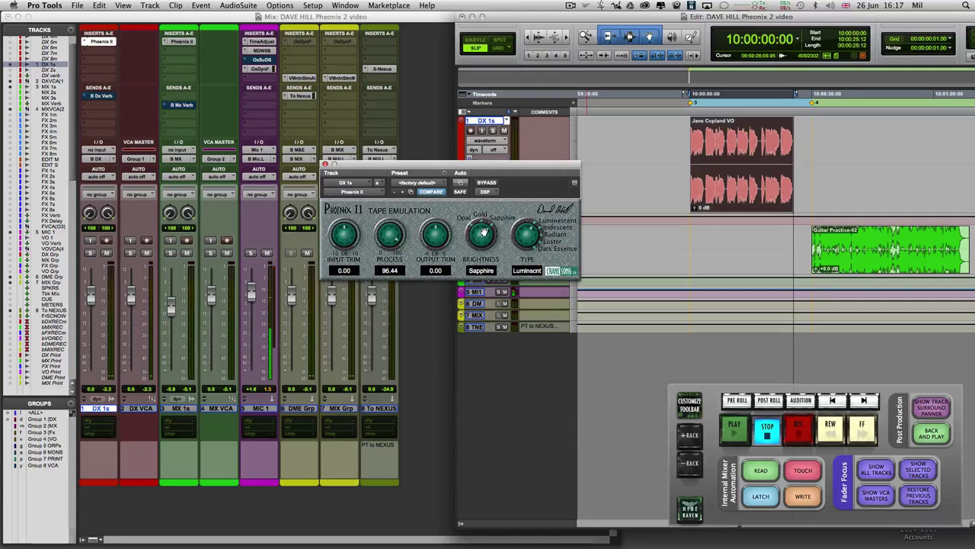
# - Turn the Phoenix II Brightness knob back from Sapphire to Gold
pyautogui.moveTo(483, 230); pyautogui.dragTo(477, 236)
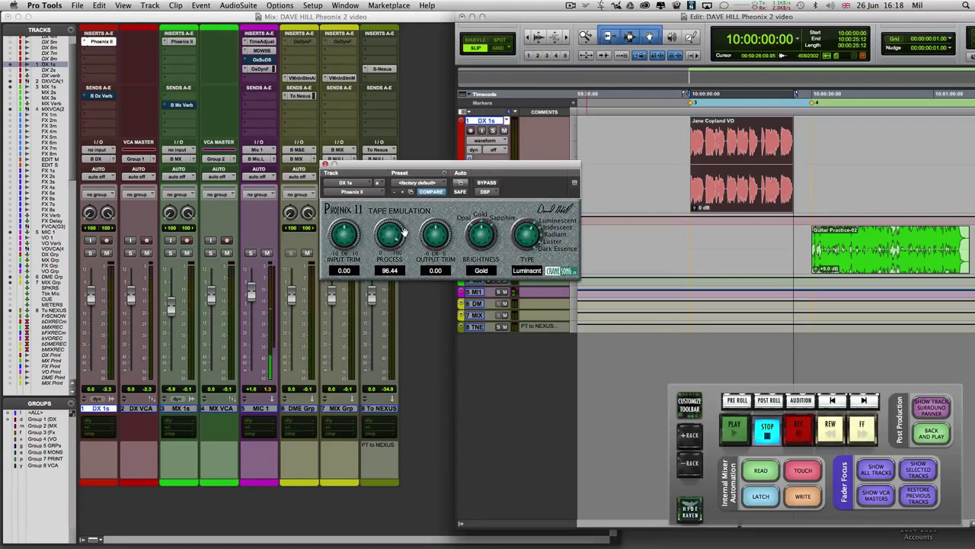
# - Audition the Iridescent and Luster tape types during playback, then stop
pyautogui.press('space')
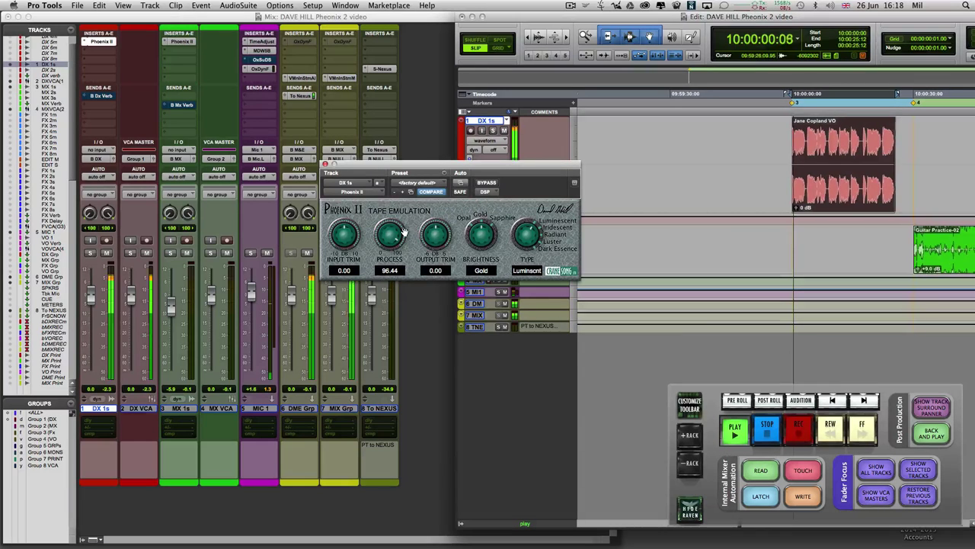
pyautogui.moveTo(526, 236); pyautogui.dragTo(529, 237)
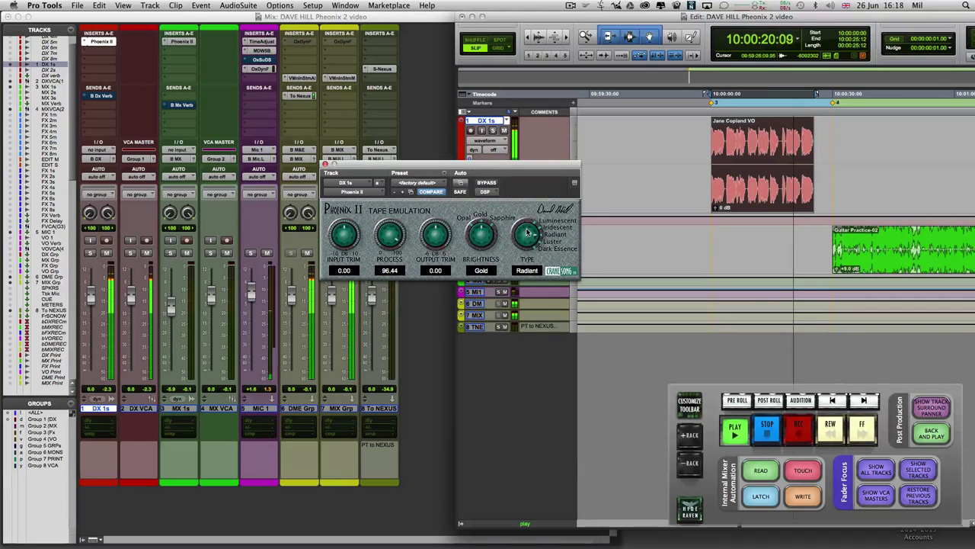
pyautogui.moveTo(522, 236); pyautogui.dragTo(535, 227)
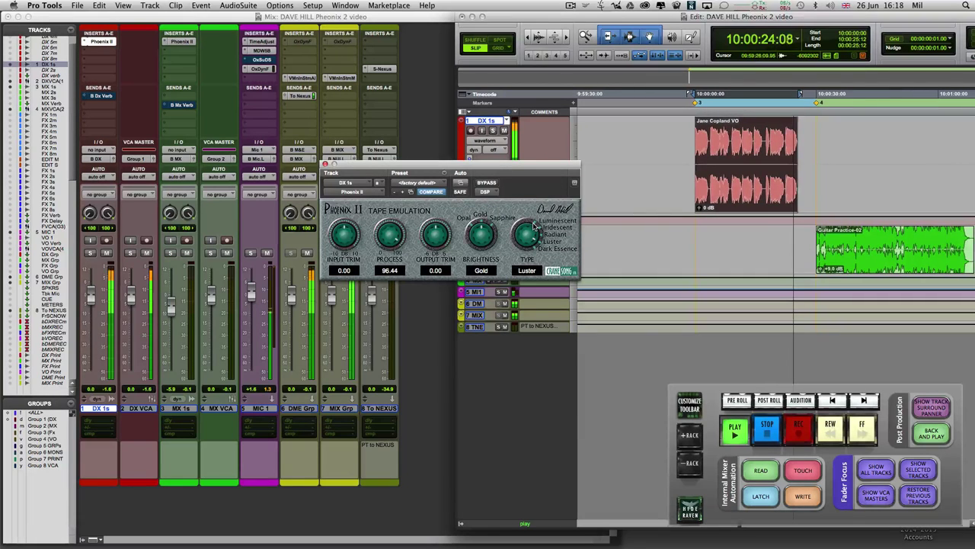
pyautogui.press('space')
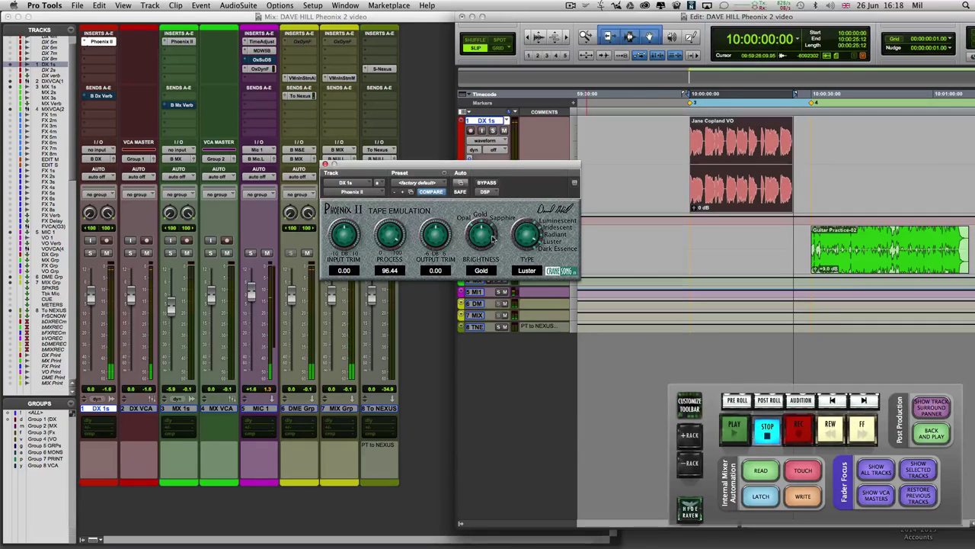
# - Replay with Dark Essence, adjust Process to 91.43, then switch the tape type to Luster
pyautogui.press('space')
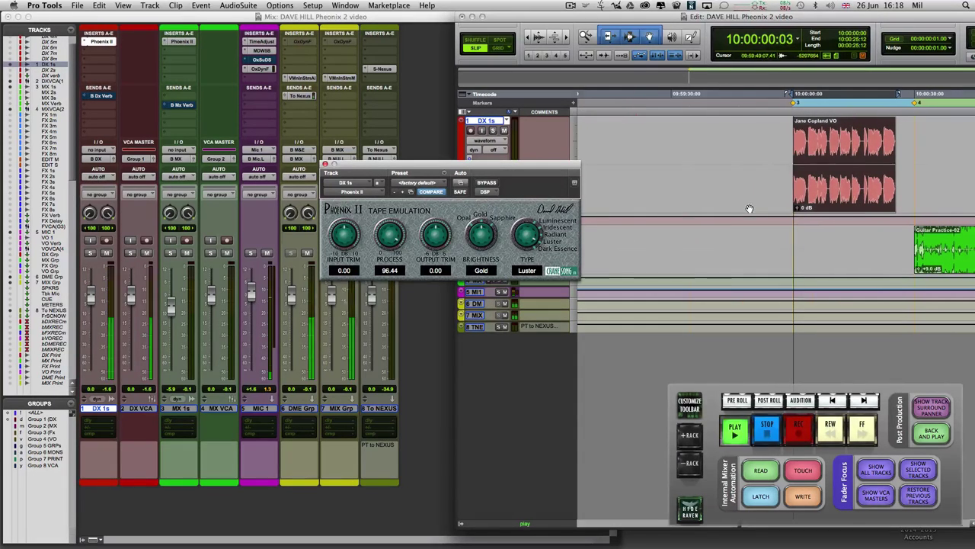
pyautogui.moveTo(524, 238); pyautogui.dragTo(539, 222)
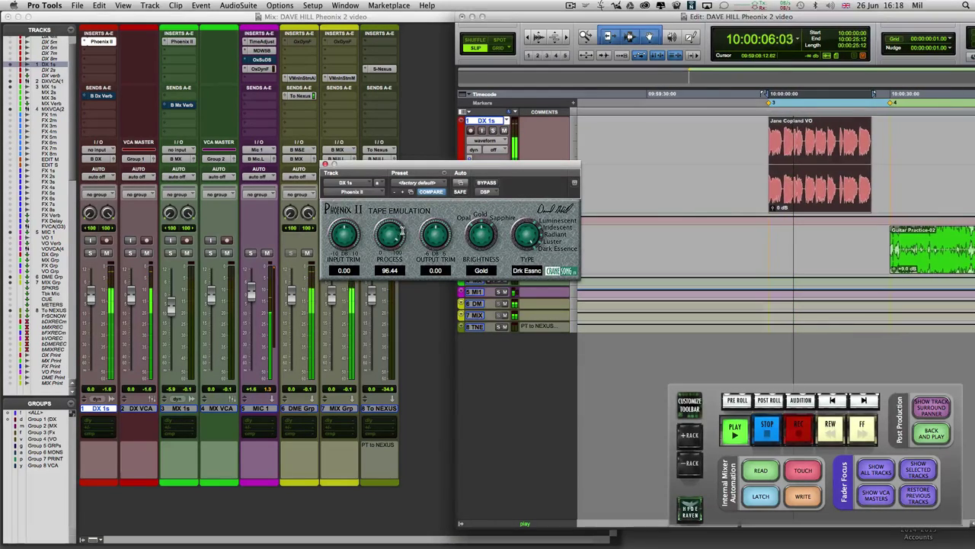
pyautogui.moveTo(390, 230)
pyautogui.mouseDown()
pyautogui.moveTo(352, 261)
pyautogui.moveTo(388, 233)
pyautogui.mouseUp()
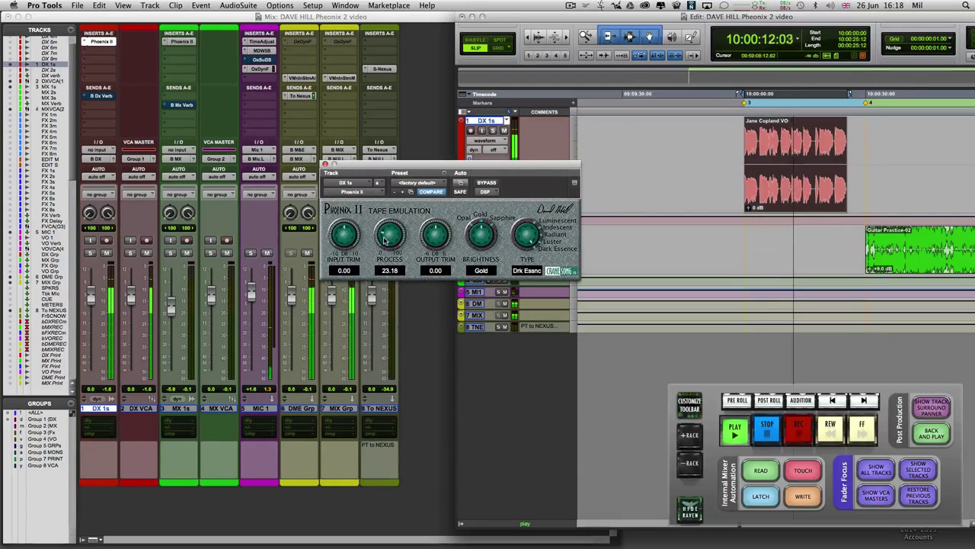
pyautogui.moveTo(352, 285); pyautogui.dragTo(409, 193)
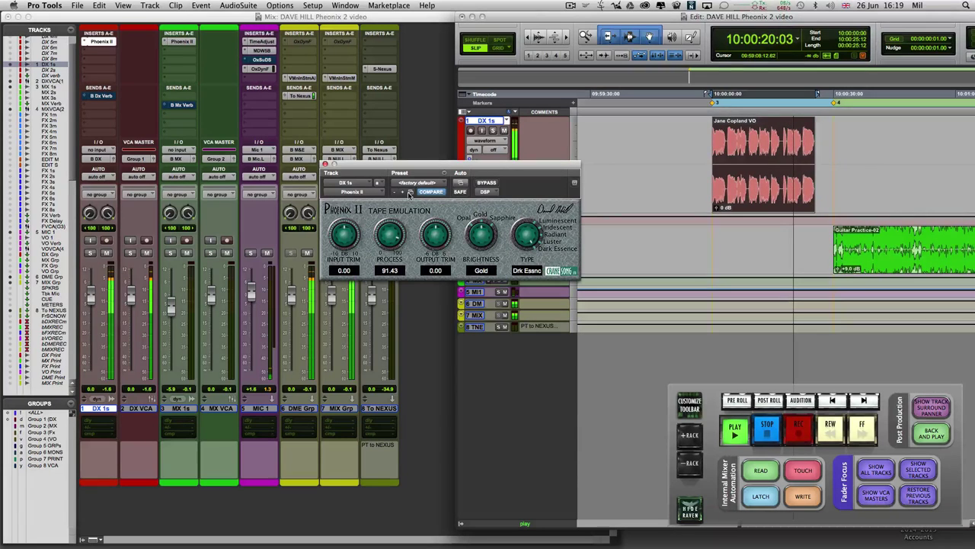
pyautogui.click(554, 242)
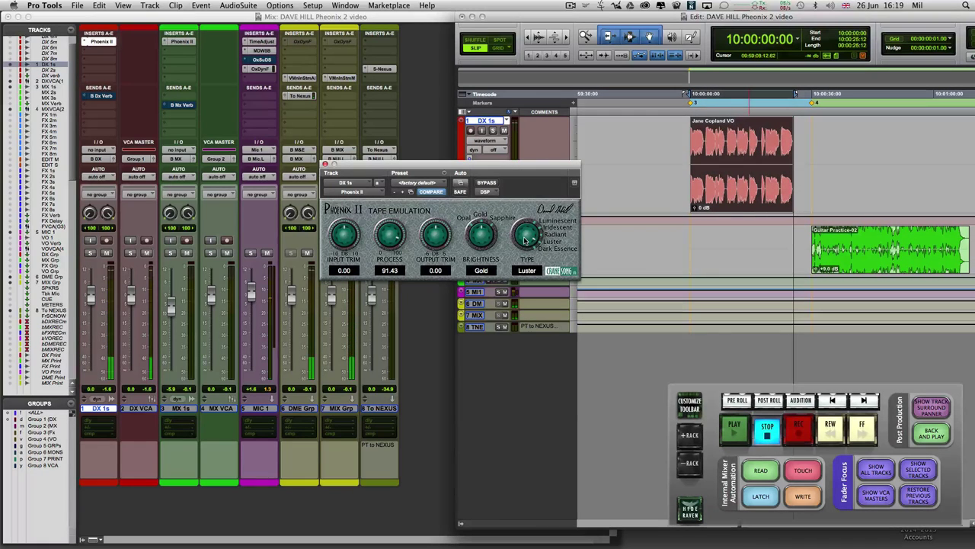
# - Audition the Radiant tape type with Gold brightness, then switch to Luminescent during playback
pyautogui.press('space')
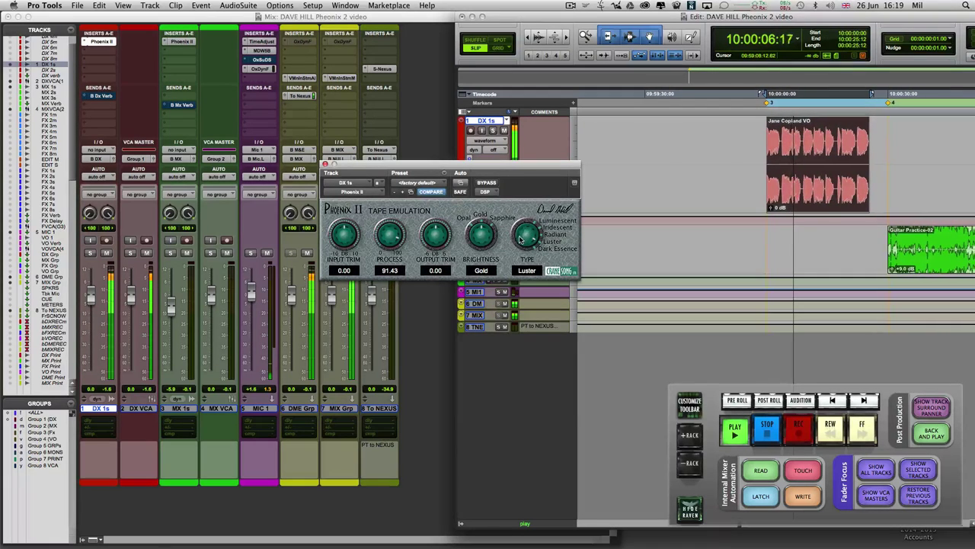
pyautogui.moveTo(521, 239); pyautogui.dragTo(517, 243)
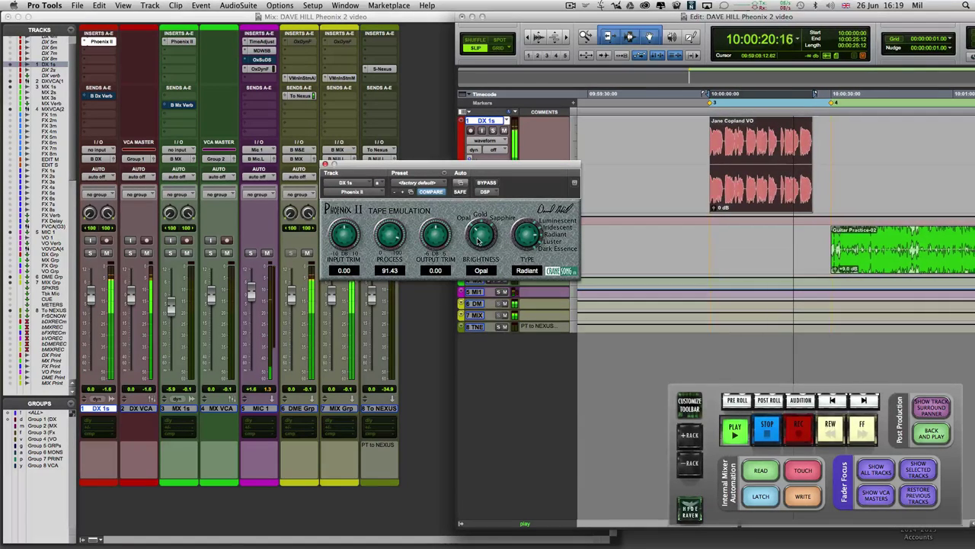
pyautogui.moveTo(478, 240); pyautogui.dragTo(520, 252)
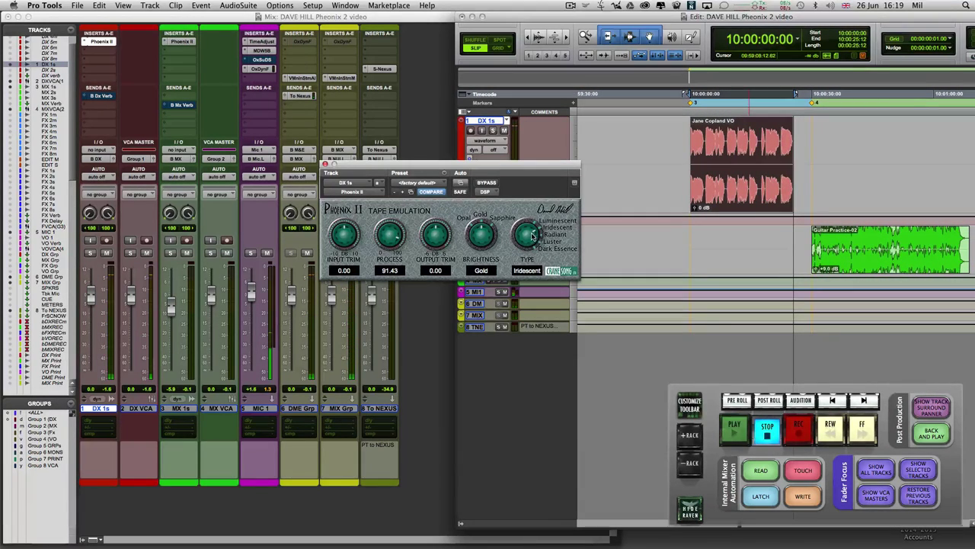
pyautogui.press('space')
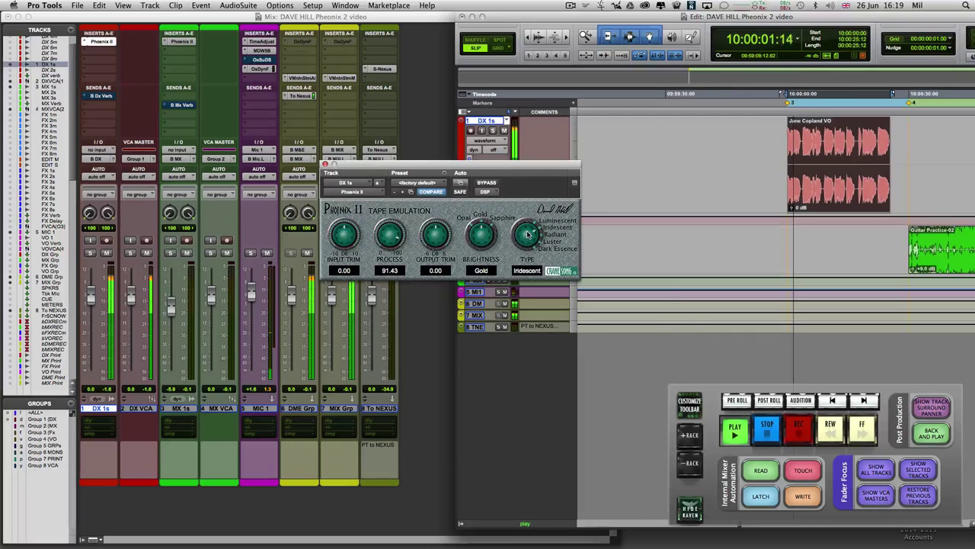
pyautogui.moveTo(527, 234); pyautogui.dragTo(516, 245)
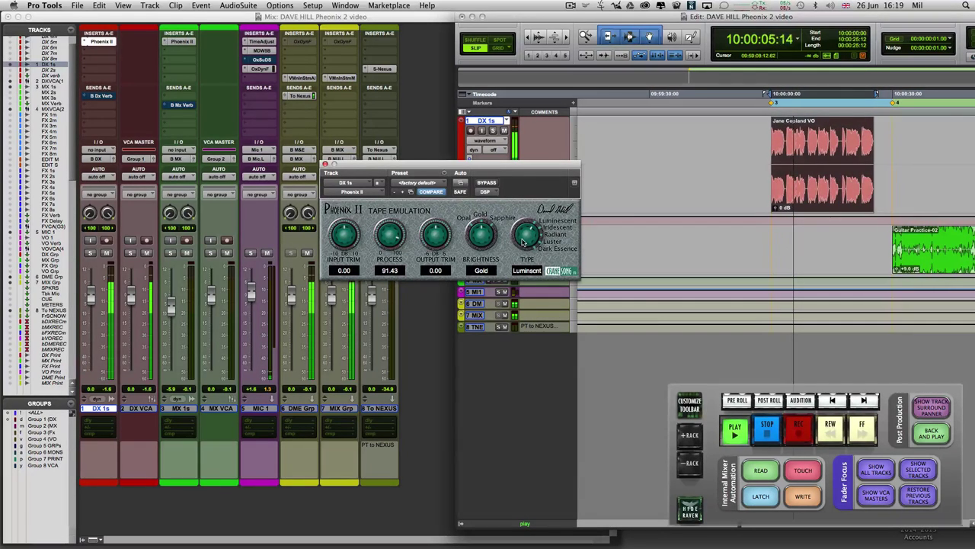
# - Reset Process to zero, then set it to 67.61 during playback
pyautogui.keyDown('alt'); pyautogui.click(389, 233); pyautogui.keyUp('alt')
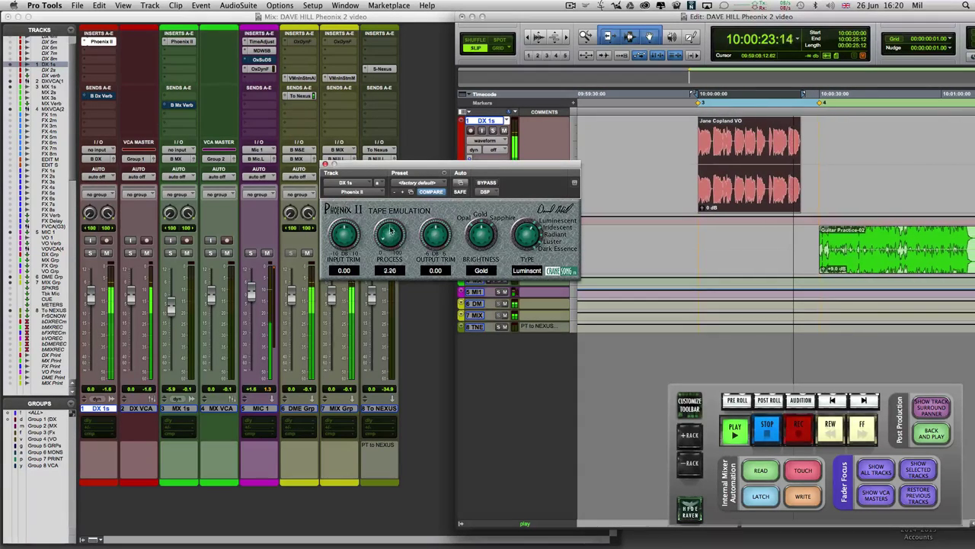
pyautogui.moveTo(395, 237); pyautogui.dragTo(407, 196)
pyautogui.press('space')
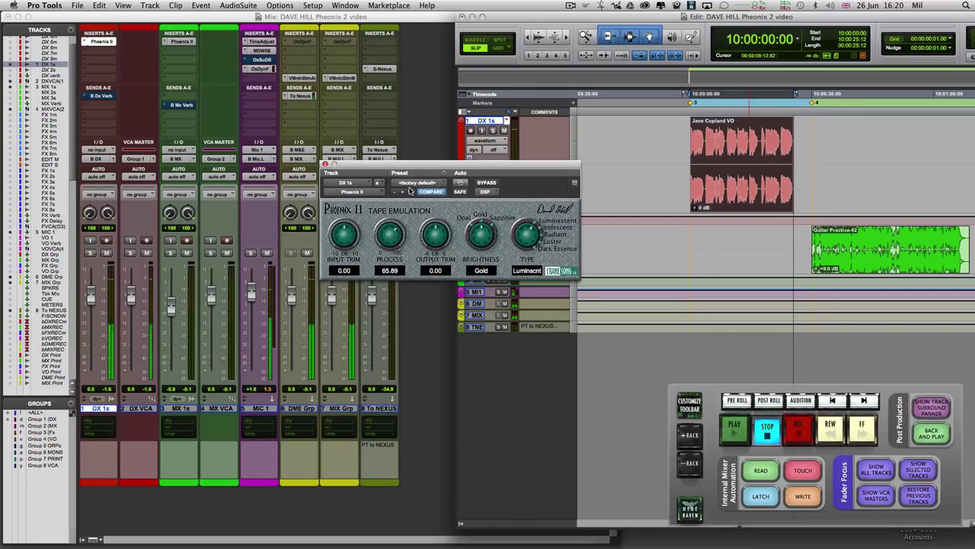
pyautogui.press('space')
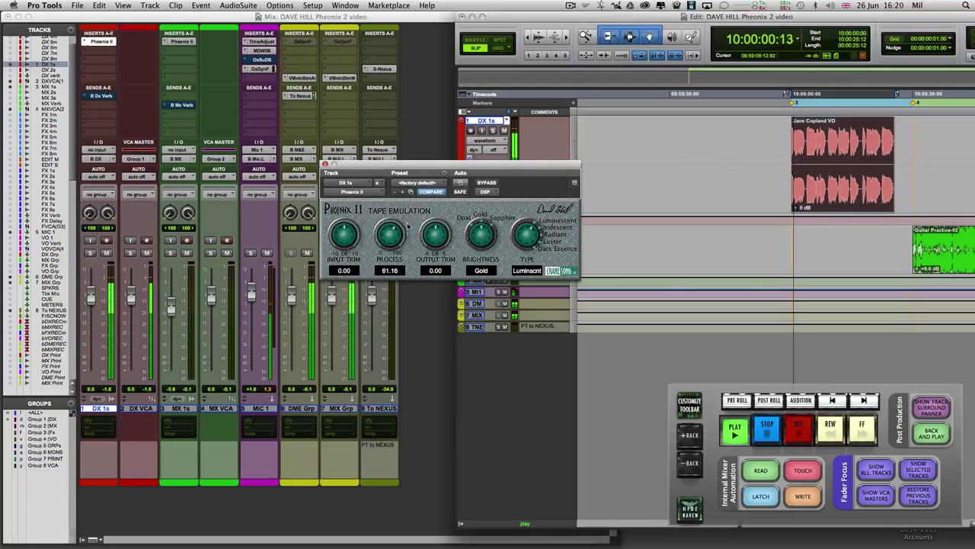
pyautogui.moveTo(395, 237); pyautogui.dragTo(395, 232)
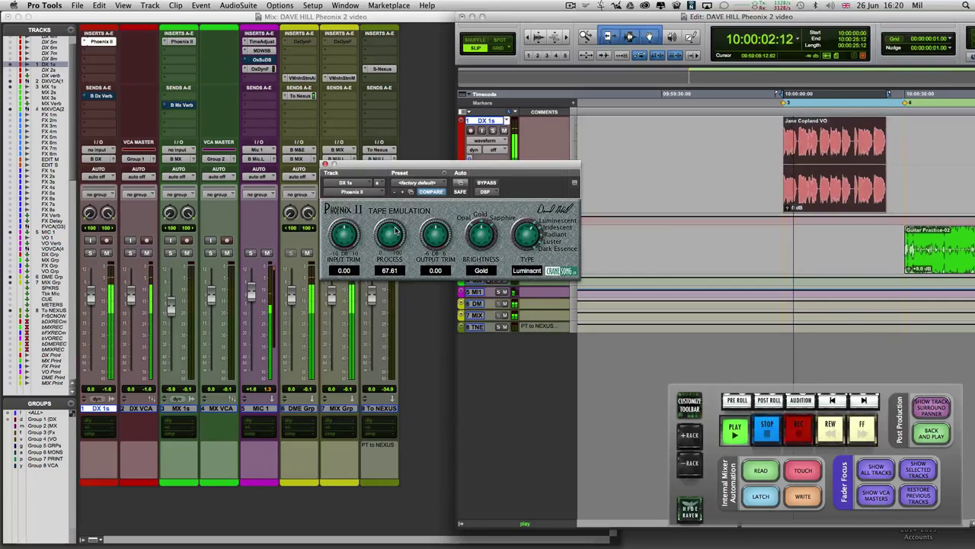
# - Bypass Phoenix II to hear the dry sound, re-enable it, and stop playback
pyautogui.click(487, 183)
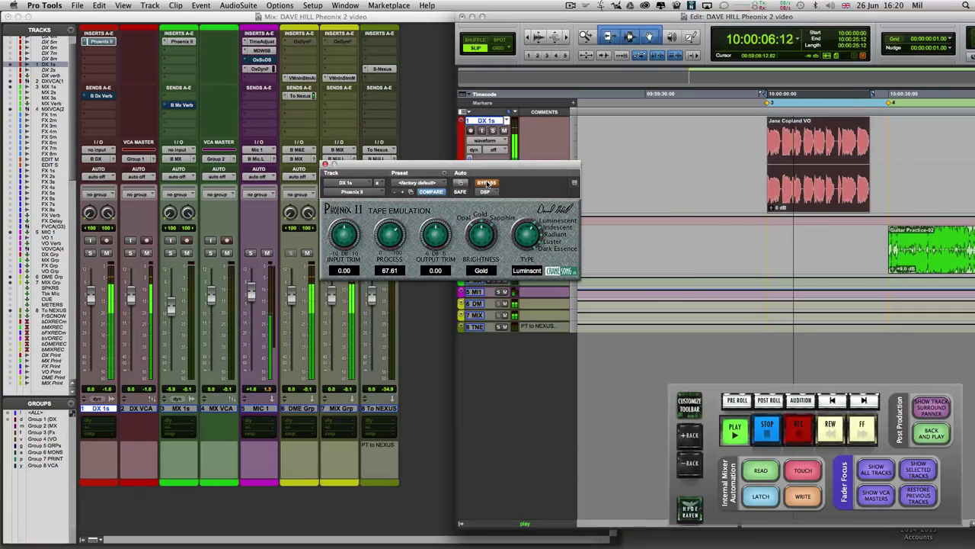
pyautogui.click(486, 184)
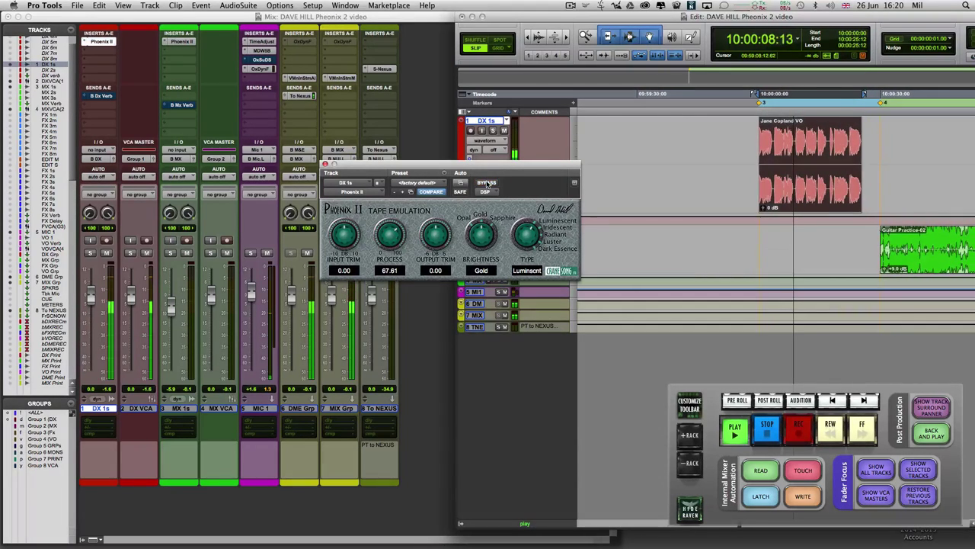
pyautogui.press('space')
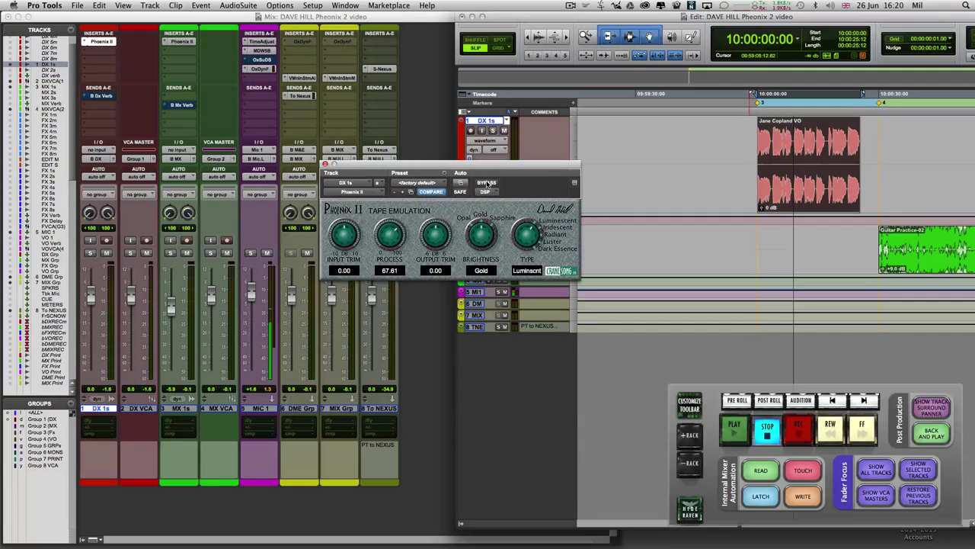
# - Place the play position at 10:00:30:00 on the MX 1s track
pyautogui.click(823, 243)
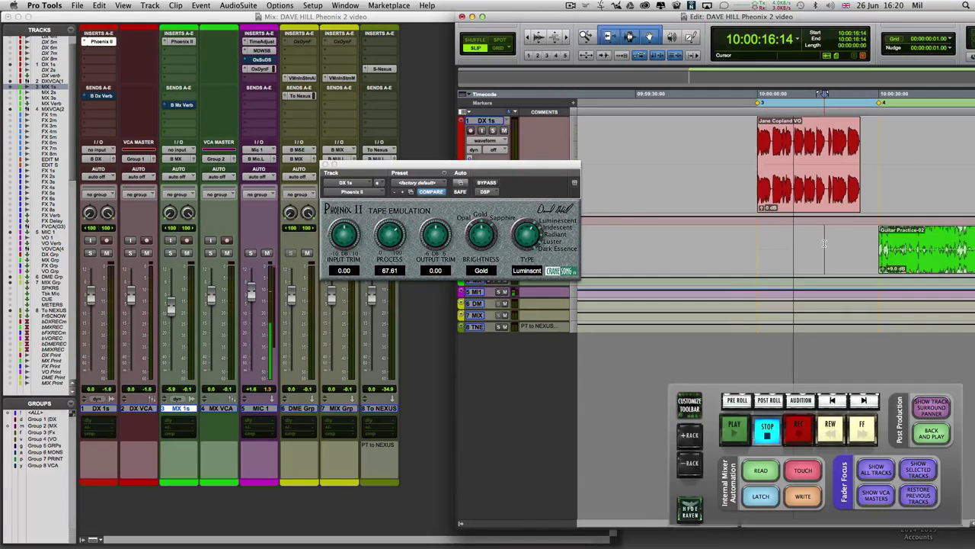
pyautogui.click(869, 243)
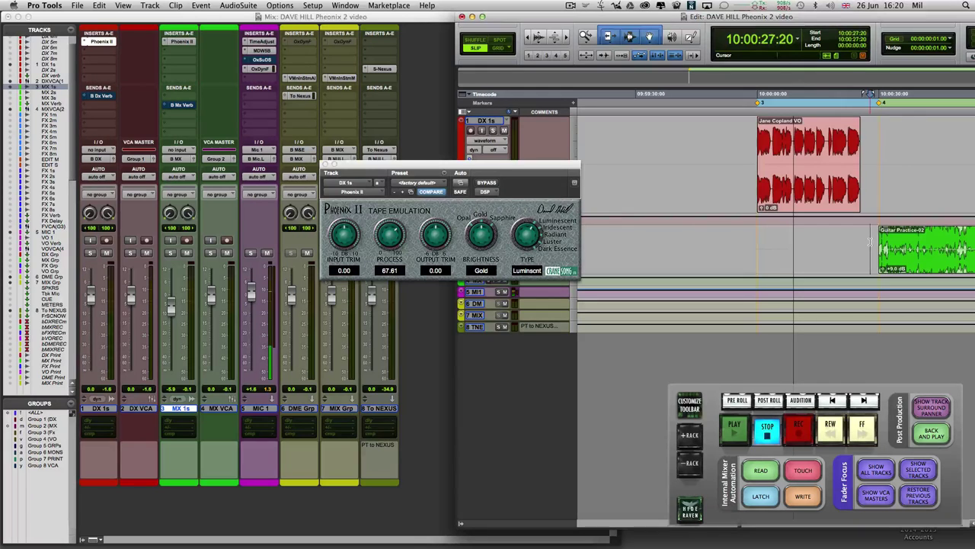
pyautogui.press('Tab')
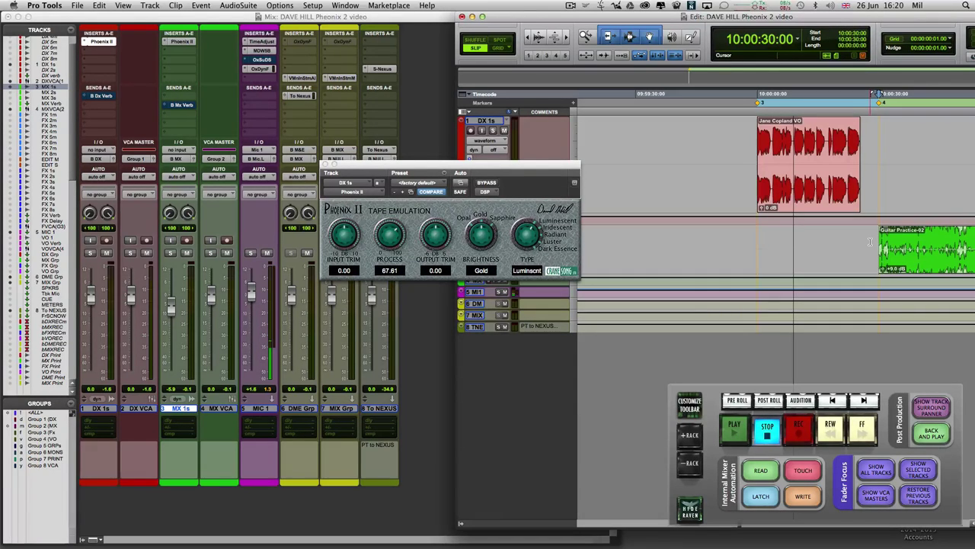
# - Bring up Phoenix II on the MX 1s track, start playback, raise Process and compare against bypass
pyautogui.click(326, 164)
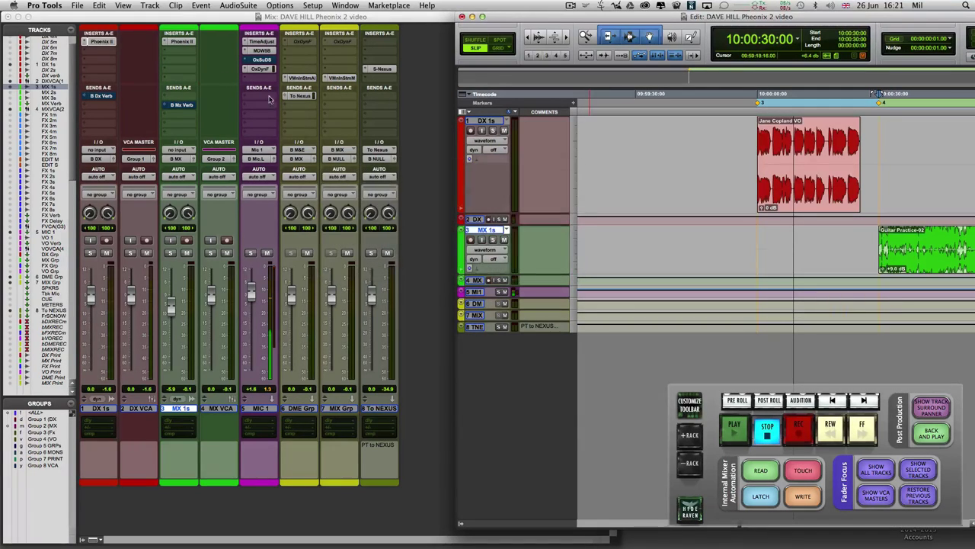
pyautogui.click(181, 41)
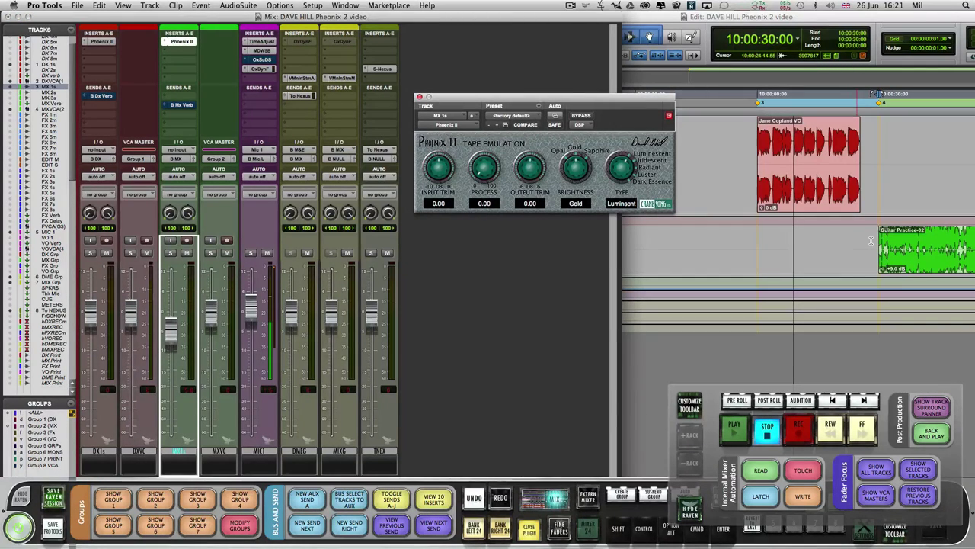
pyautogui.press('space')
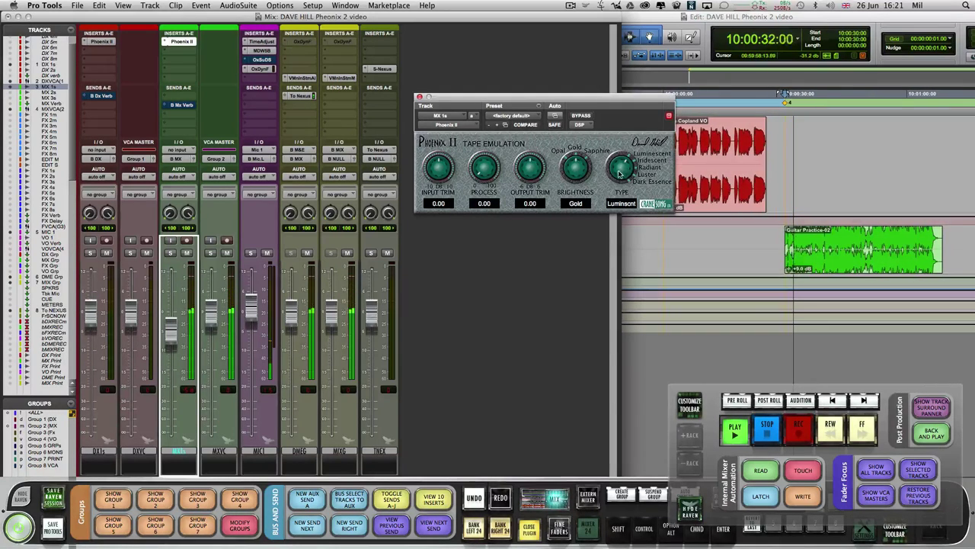
pyautogui.moveTo(485, 173); pyautogui.dragTo(514, 98)
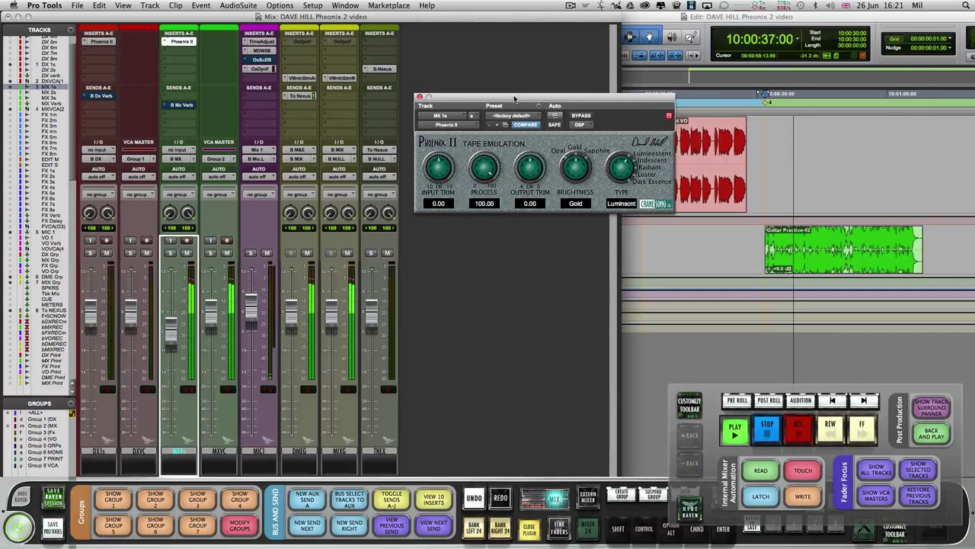
pyautogui.click(580, 116)
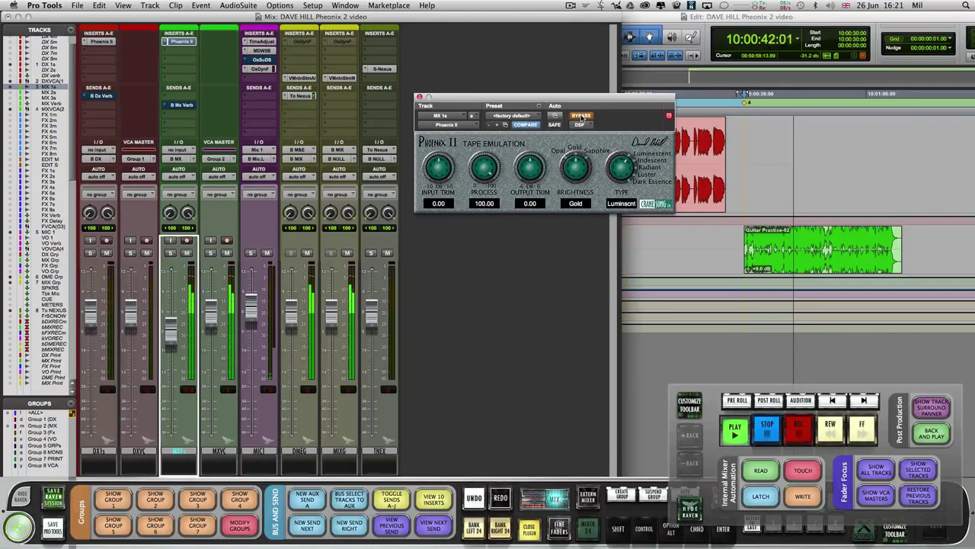
pyautogui.click(581, 117)
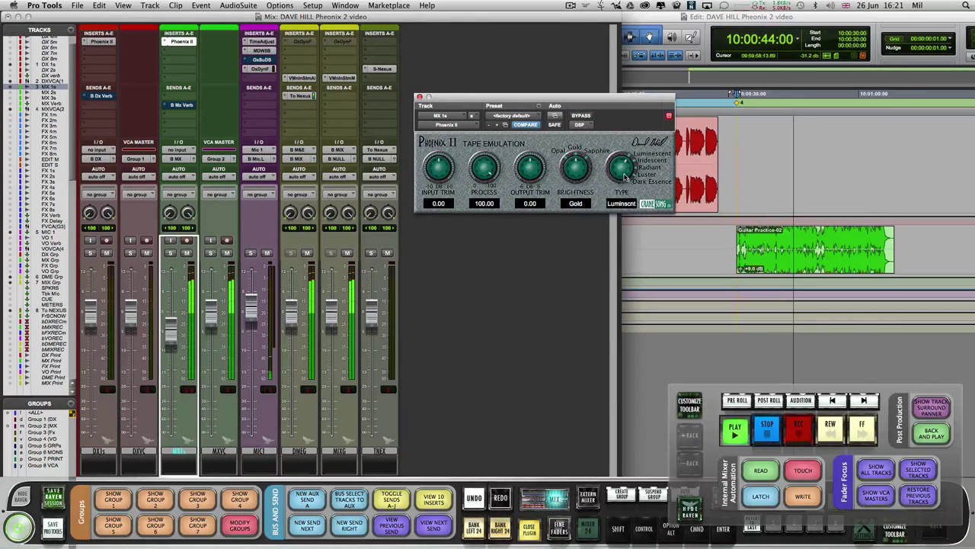
# - Lower Process to 65.91, audition Opal then Sapphire brightness, and restart playback
pyautogui.moveTo(484, 166); pyautogui.dragTo(472, 190)
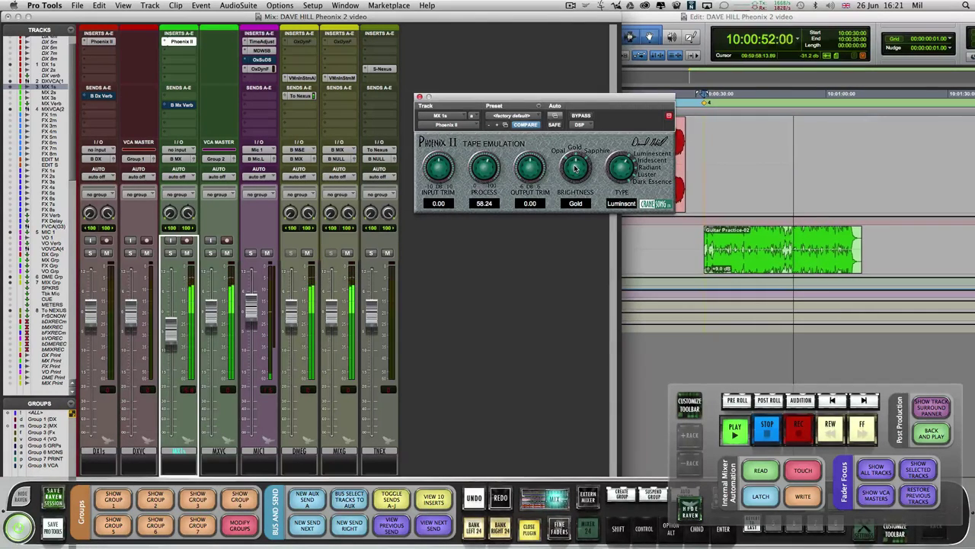
pyautogui.moveTo(579, 166); pyautogui.dragTo(570, 170)
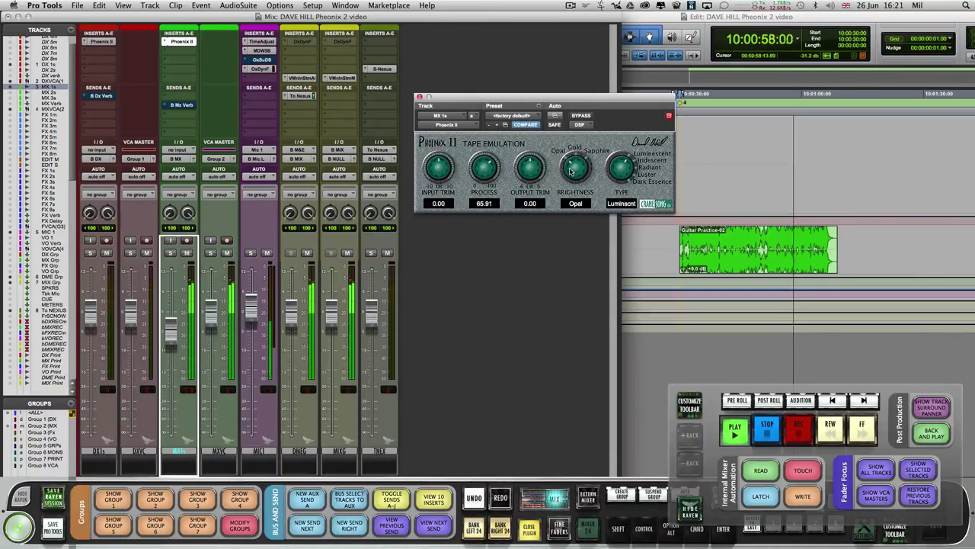
pyautogui.moveTo(575, 170); pyautogui.dragTo(578, 157)
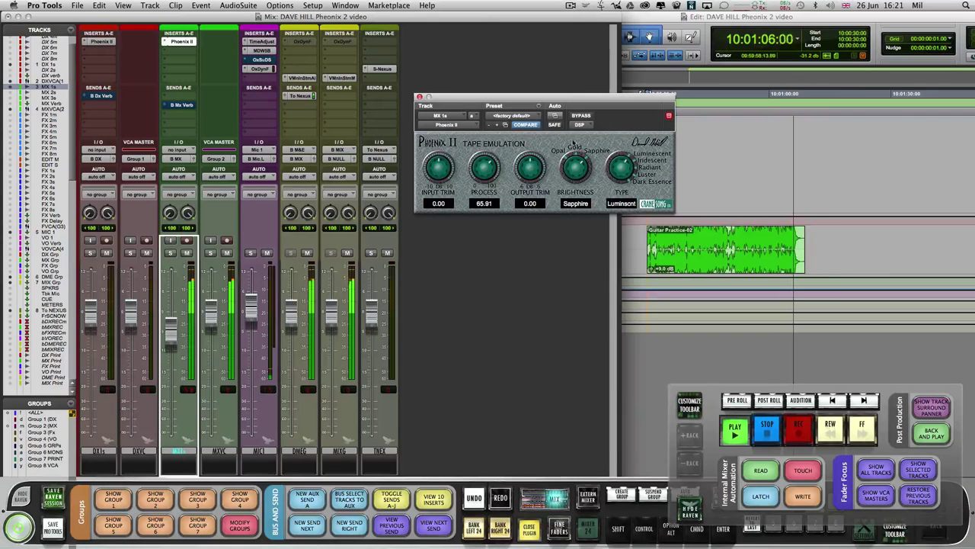
pyautogui.press('space')
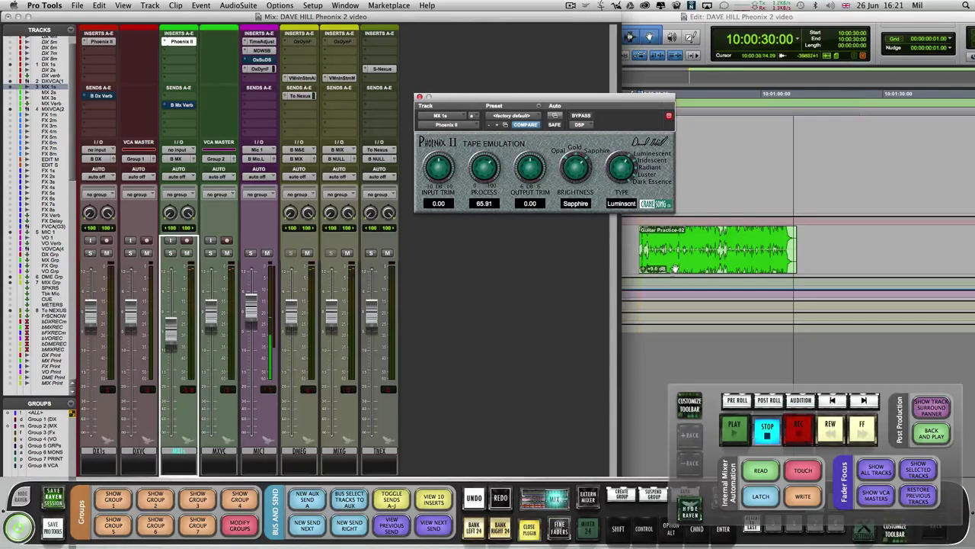
pyautogui.press('space')
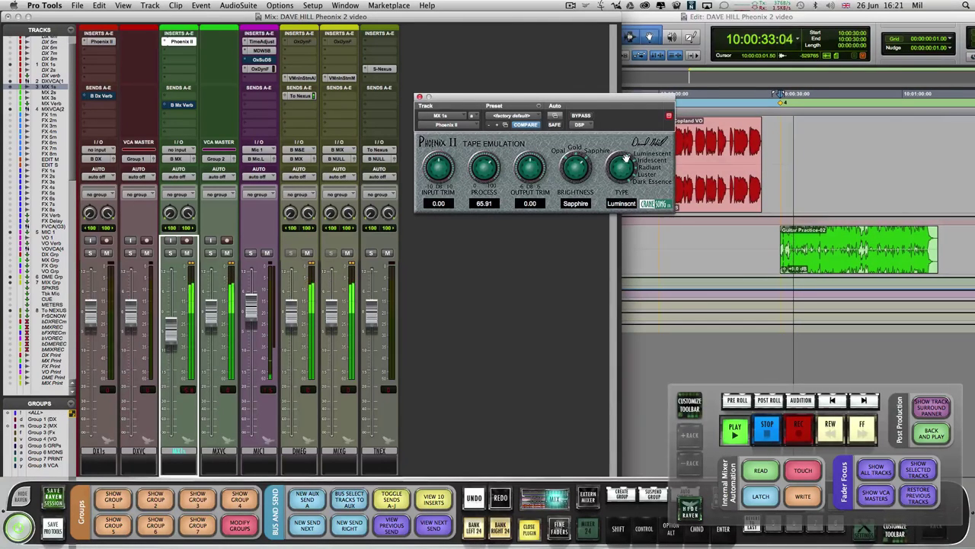
# - Switch tape type to Iridescent, raise Process to 79.23, and A/B it against bypass
pyautogui.moveTo(621, 169); pyautogui.dragTo(630, 145)
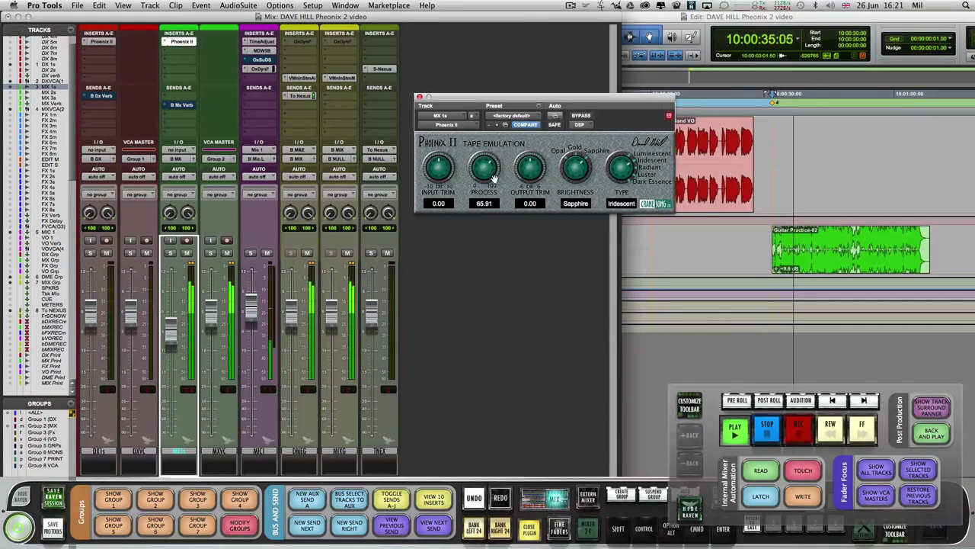
pyautogui.moveTo(483, 169); pyautogui.dragTo(485, 164)
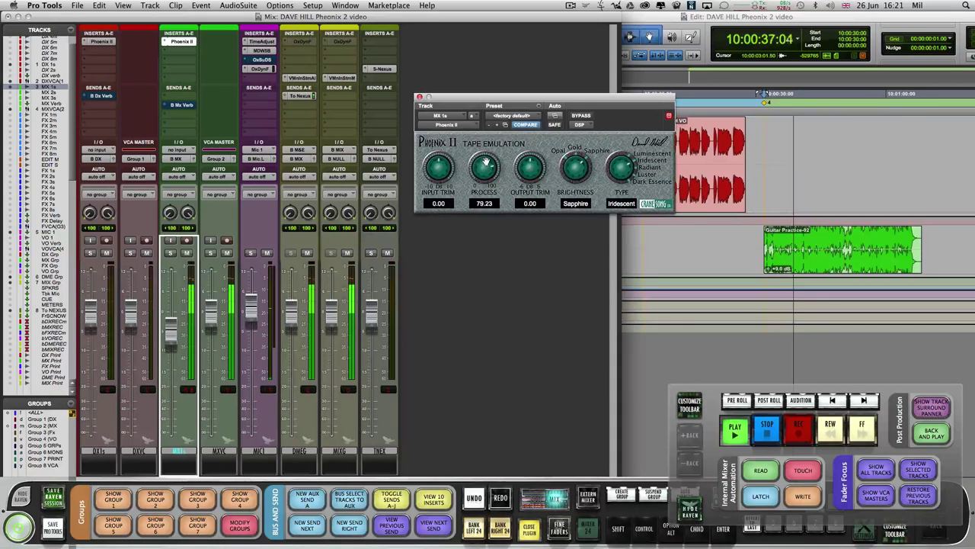
pyautogui.click(581, 116)
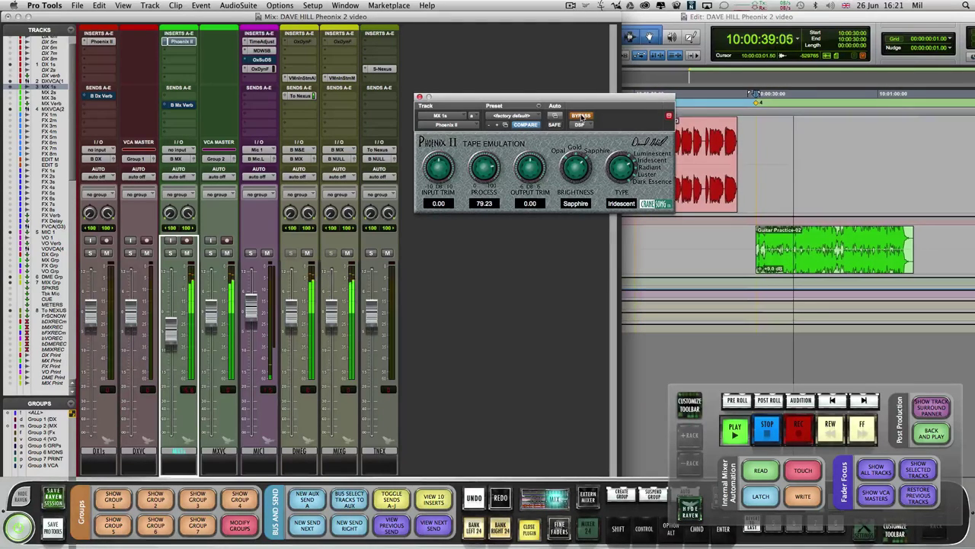
pyautogui.click(580, 115)
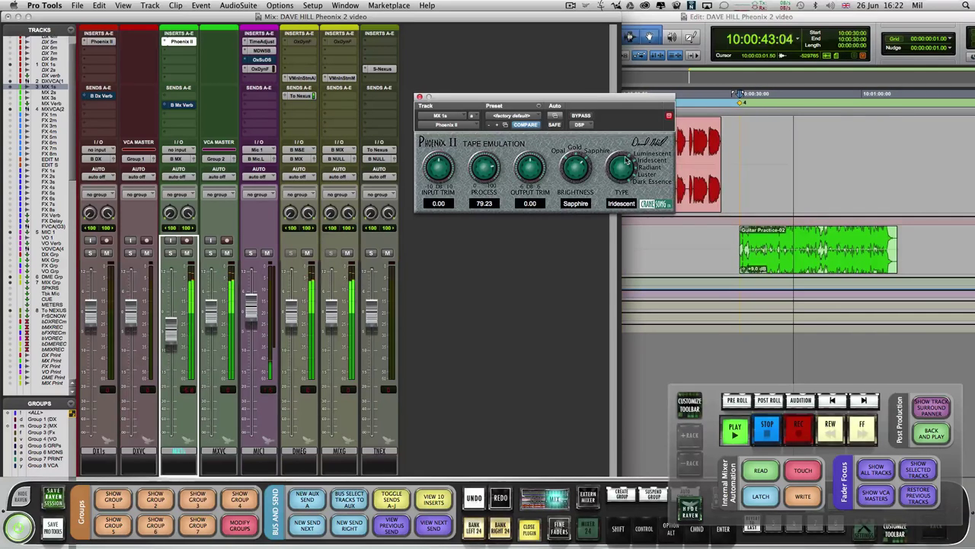
# - Audition Radiant tape at Process 77.99 with Gold then Sapphire brightness, then Luster, and stop
pyautogui.moveTo(626, 160); pyautogui.dragTo(616, 172)
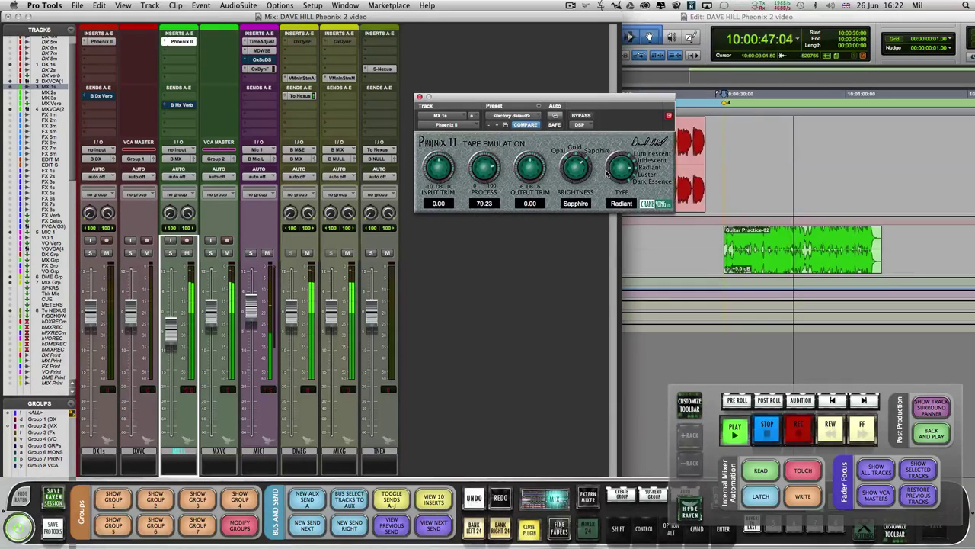
pyautogui.moveTo(491, 168); pyautogui.dragTo(491, 170)
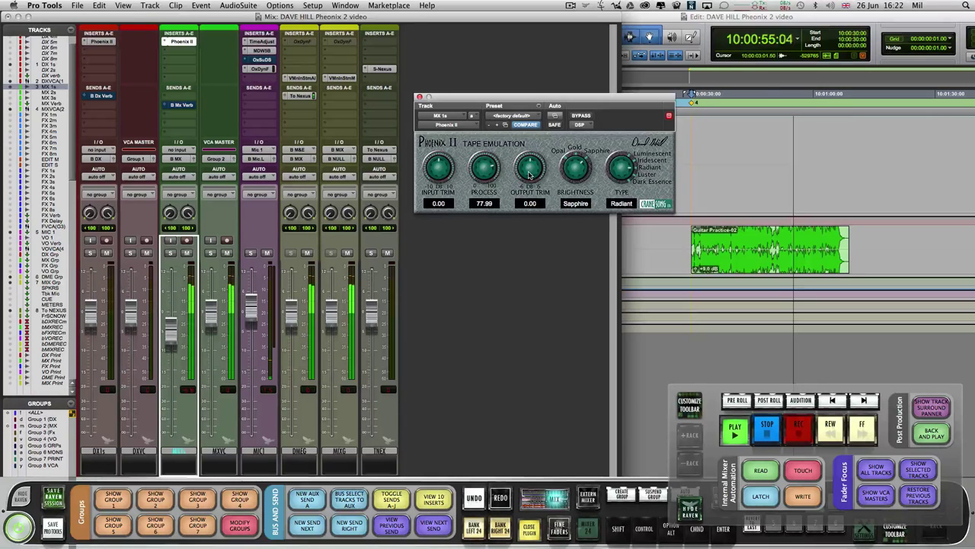
pyautogui.moveTo(579, 169); pyautogui.dragTo(546, 187)
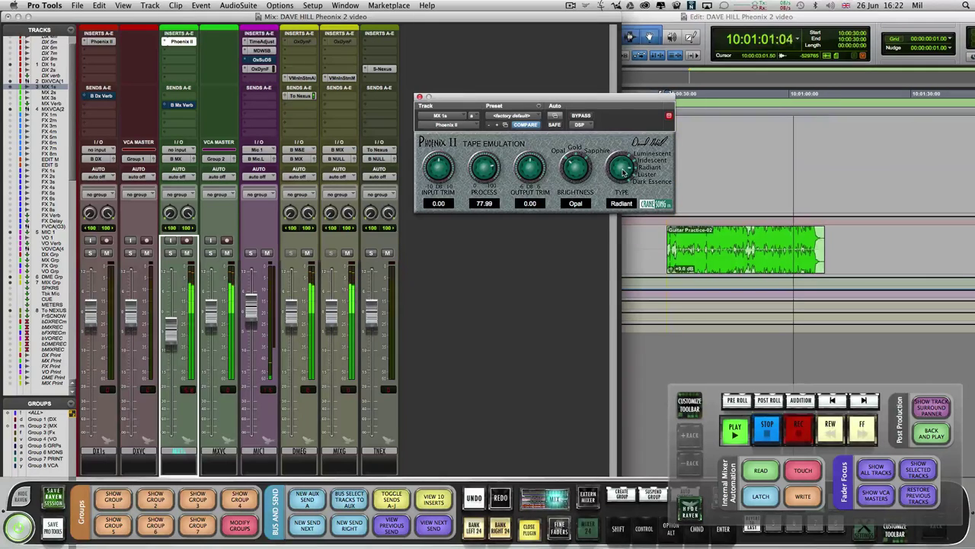
pyautogui.moveTo(593, 135); pyautogui.dragTo(610, 108)
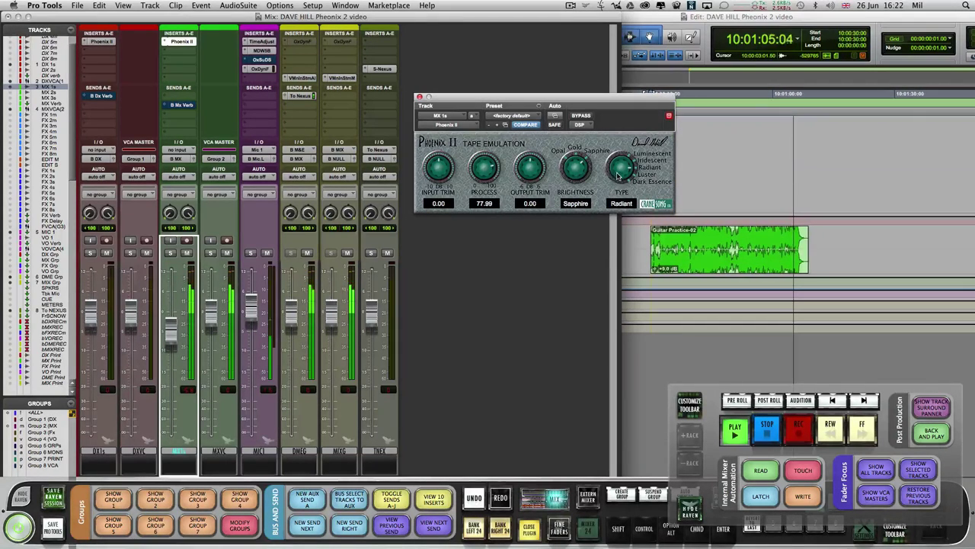
pyautogui.moveTo(619, 175); pyautogui.dragTo(609, 202)
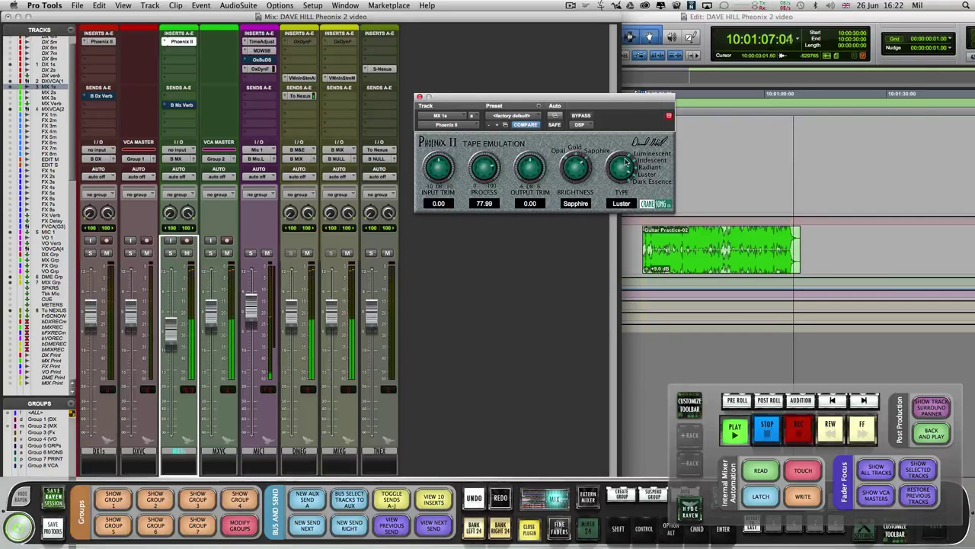
pyautogui.press('space')
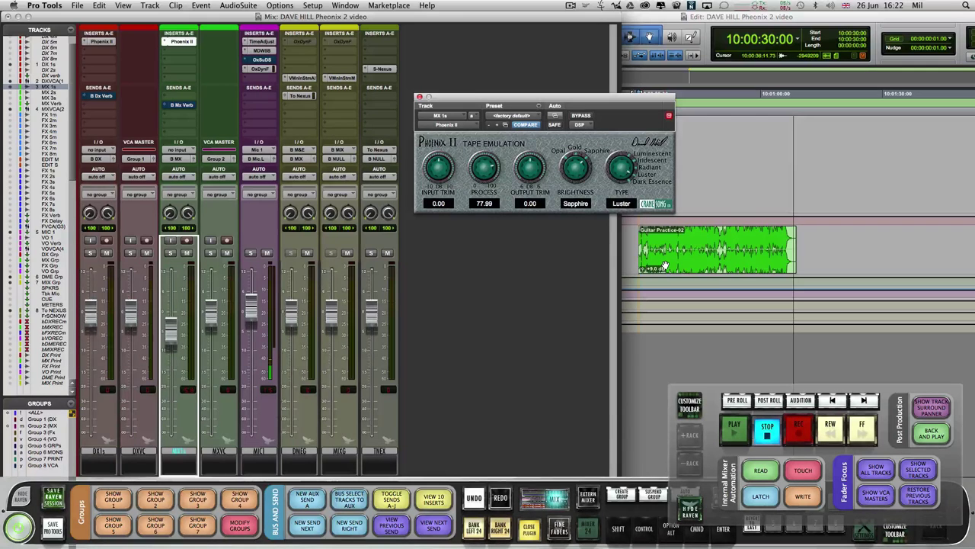
# - Show the Edit window track list and start playback of the guitar passage
pyautogui.press('KP_Decimal')
pyautogui.press('1')
pyautogui.press('KP_Multiply')
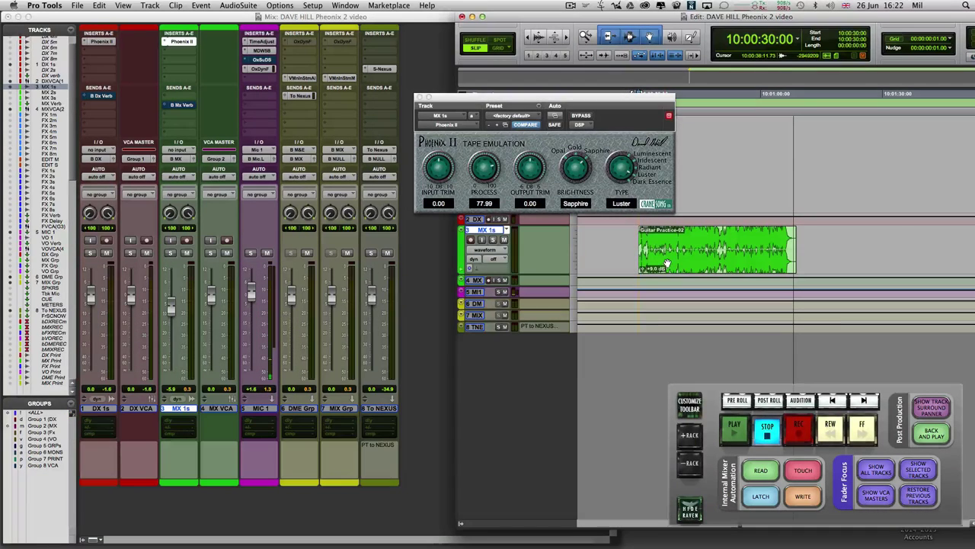
pyautogui.press('space')
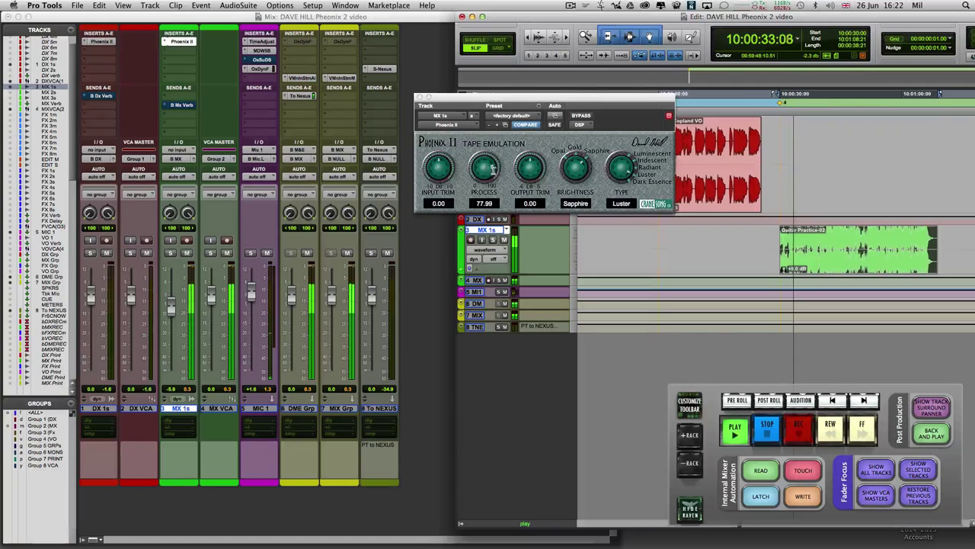
# - Set Opal brightness, Dark Essence tape type and Process 63.09
pyautogui.moveTo(486, 169)
pyautogui.mouseDown()
pyautogui.moveTo(470, 202)
pyautogui.moveTo(481, 170)
pyautogui.mouseUp()
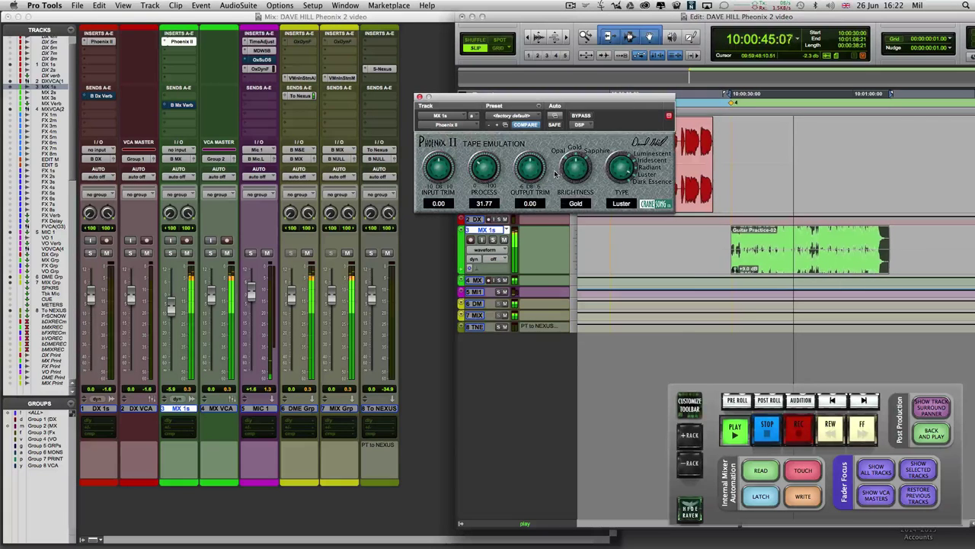
pyautogui.moveTo(555, 174); pyautogui.dragTo(544, 196)
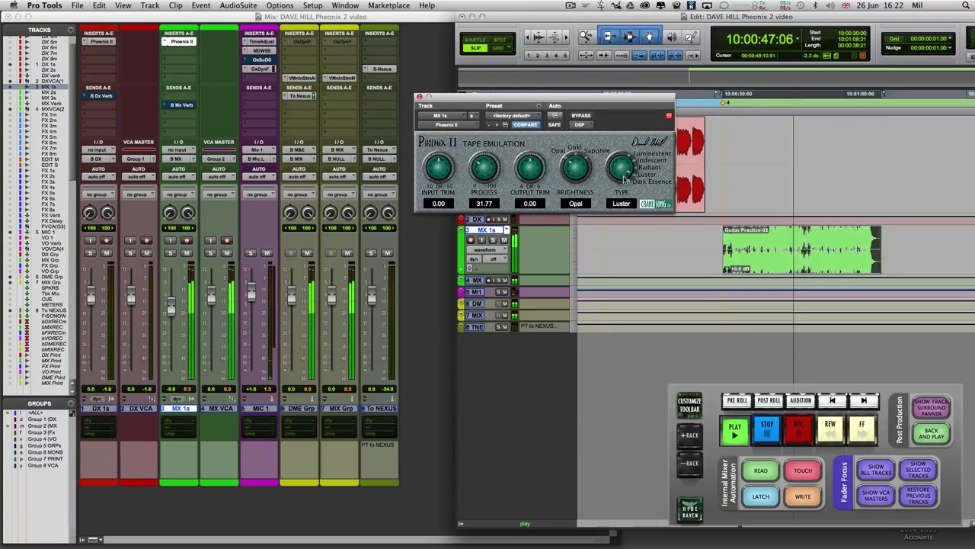
pyautogui.moveTo(618, 174); pyautogui.dragTo(619, 163)
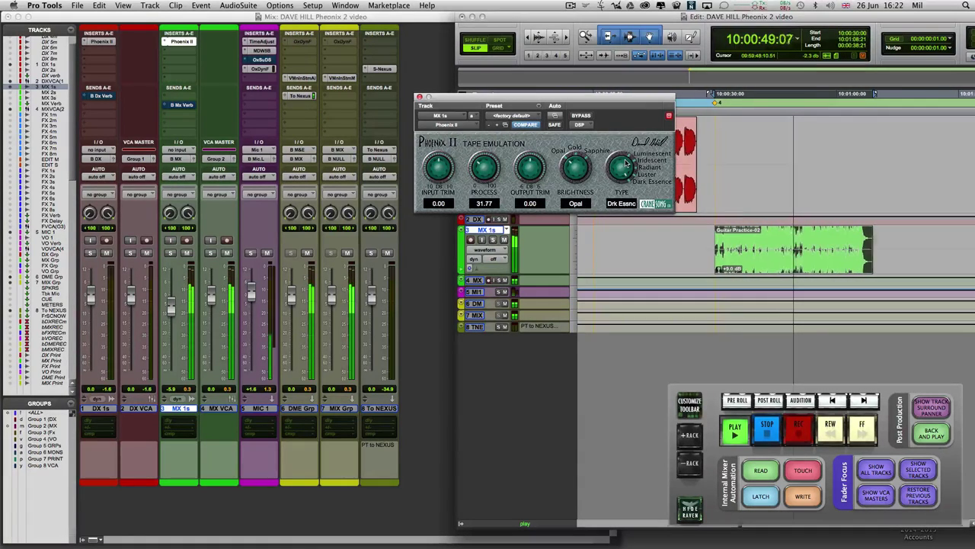
pyautogui.moveTo(485, 168); pyautogui.dragTo(499, 147)
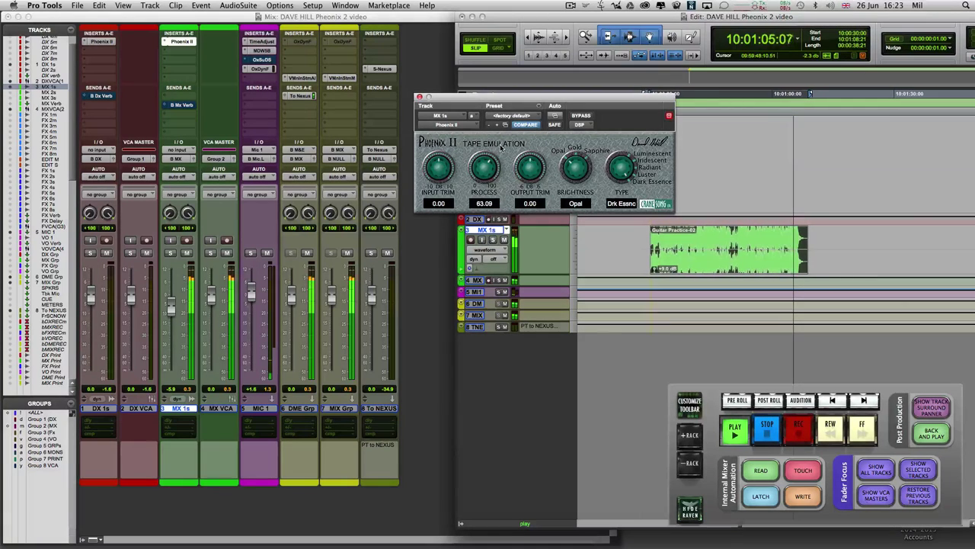
pyautogui.press('space')
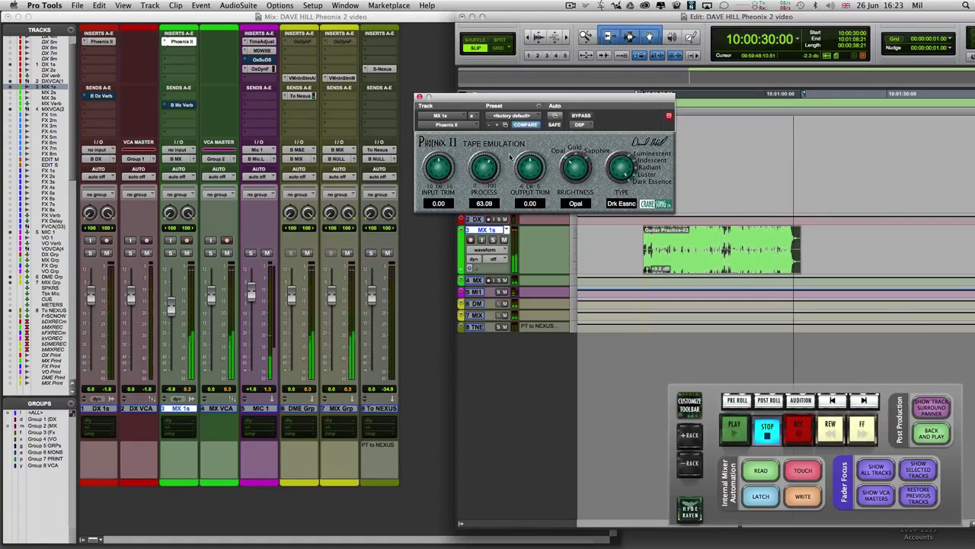